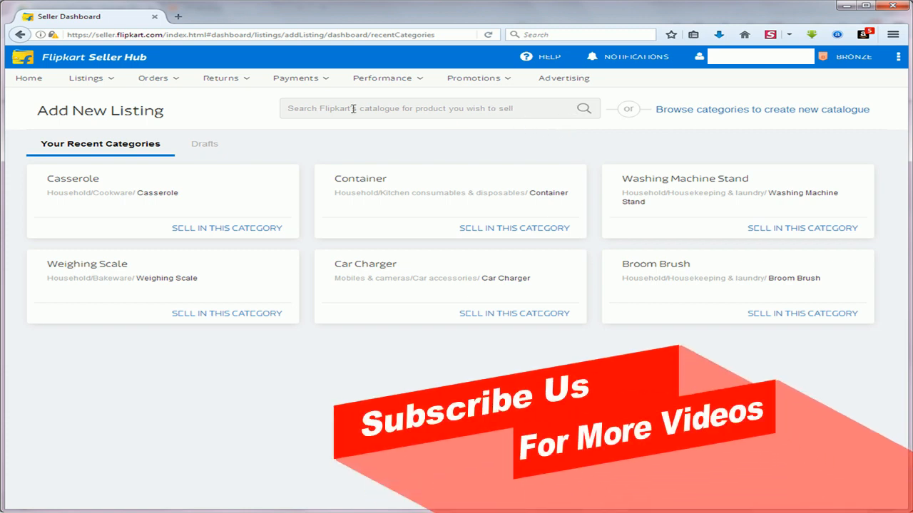
# - Go to the category browser for creating a new catalogue listing
pyautogui.click(540, 108)
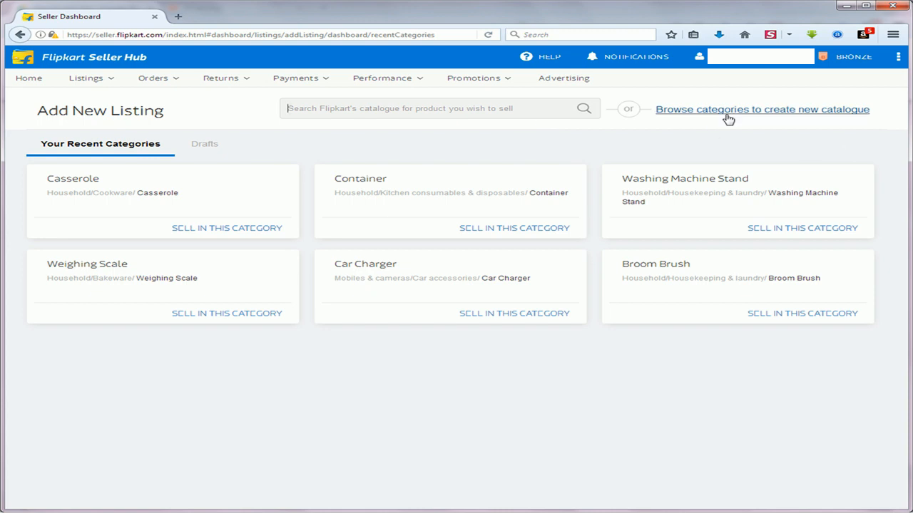
pyautogui.click(798, 112)
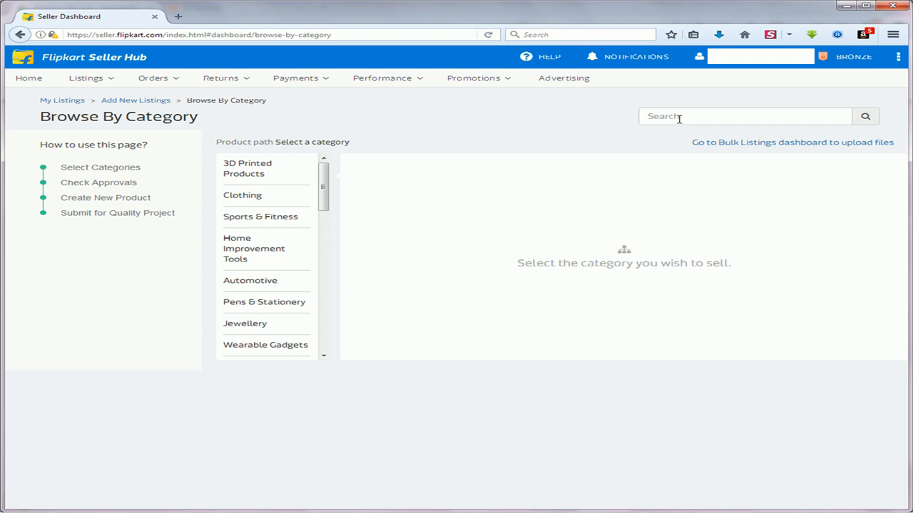
pyautogui.moveTo(320, 185); pyautogui.dragTo(324, 340)
pyautogui.moveTo(323, 310); pyautogui.dragTo(328, 188)
# - Search the categories for "table_clock" and pick the suggestion Table Clock in Clocks & Wall Decor
pyautogui.click(693, 116)
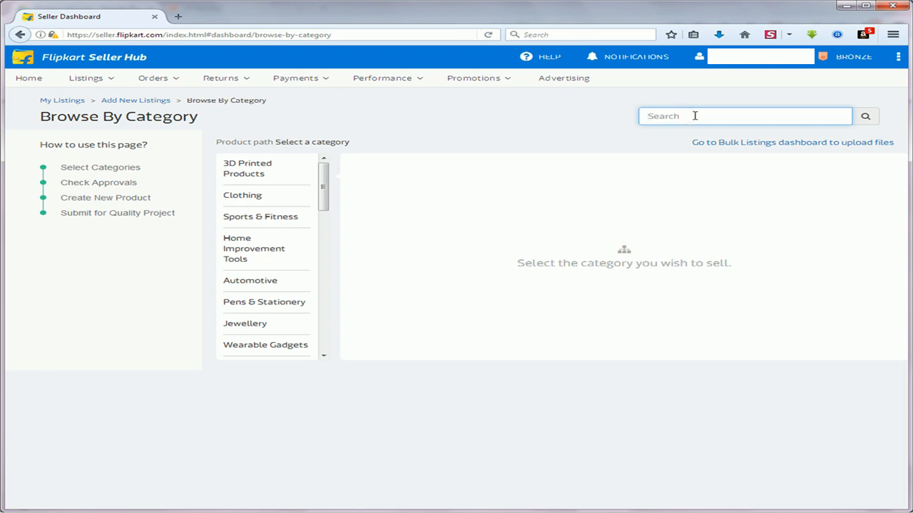
pyautogui.write('table ')
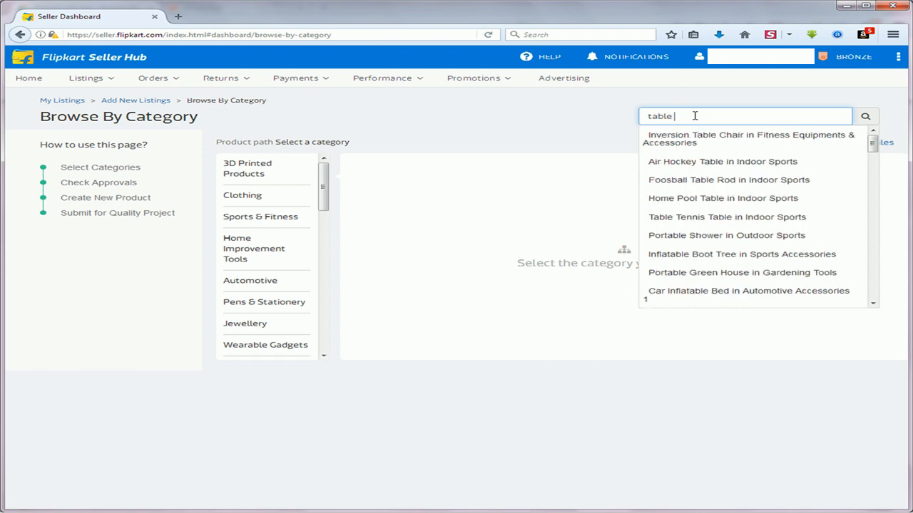
pyautogui.write('clock')
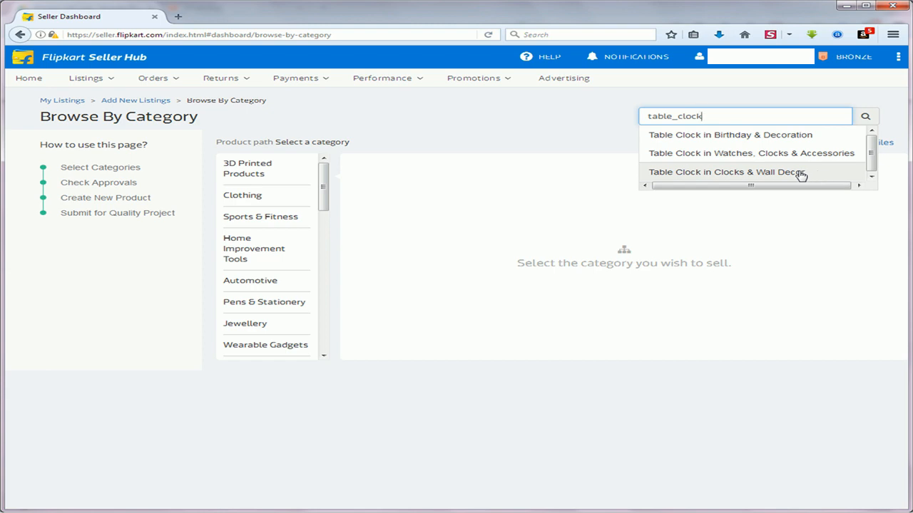
pyautogui.click(777, 174)
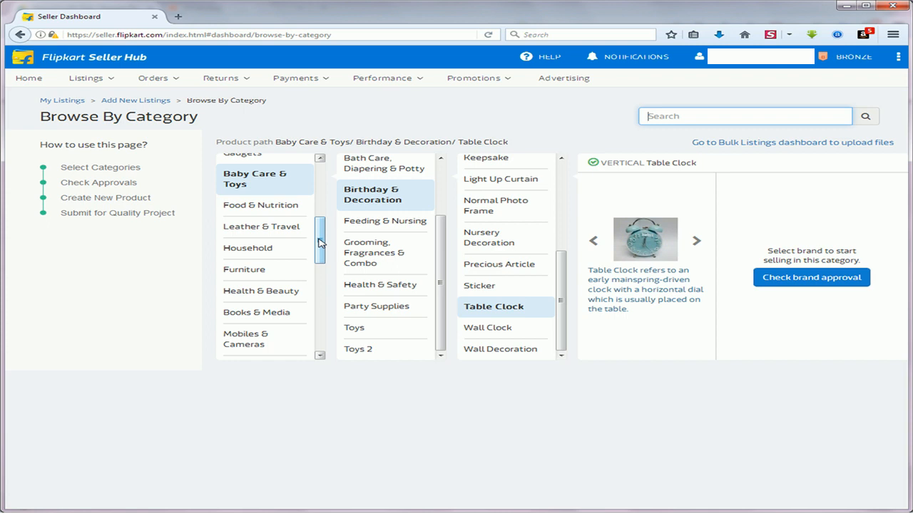
# - Choose the product path Home Decor, Clocks & Wall Decor, Table Clock in the category lists
pyautogui.scroll(1, 319, 242)
pyautogui.scroll(-1, 329, 239)
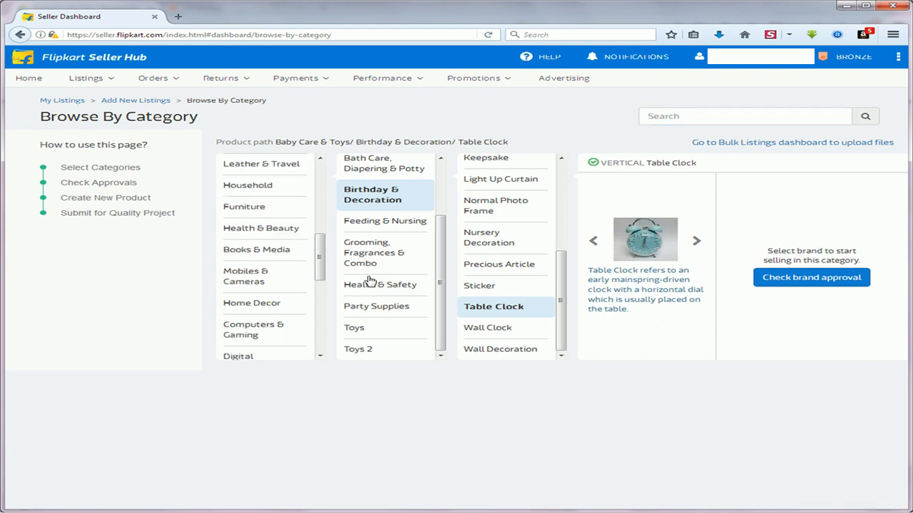
pyautogui.moveTo(319, 248); pyautogui.dragTo(319, 215)
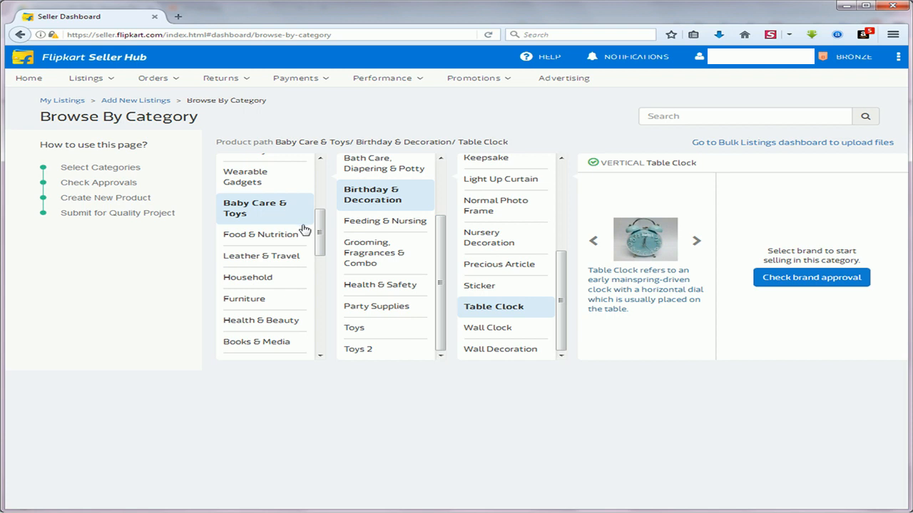
pyautogui.moveTo(321, 231); pyautogui.dragTo(321, 278)
pyautogui.click(277, 223)
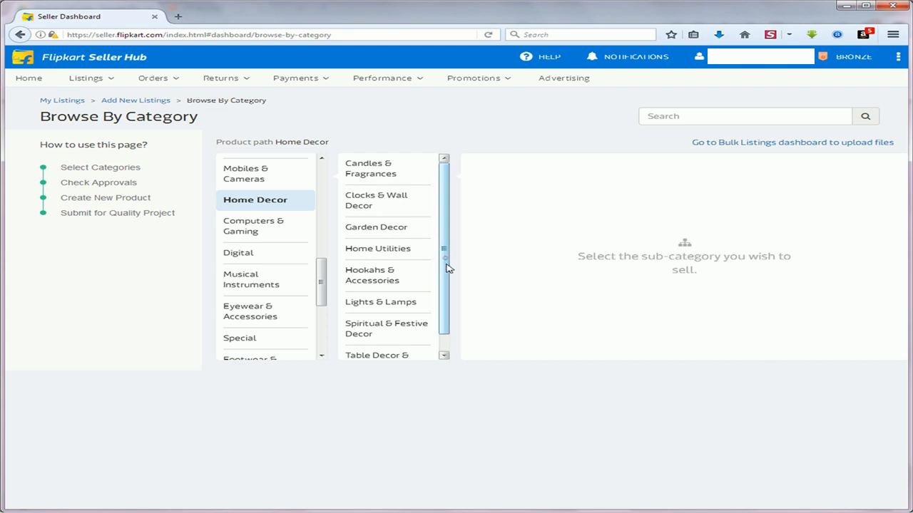
pyautogui.scroll(-1, 448, 267)
pyautogui.click(375, 189)
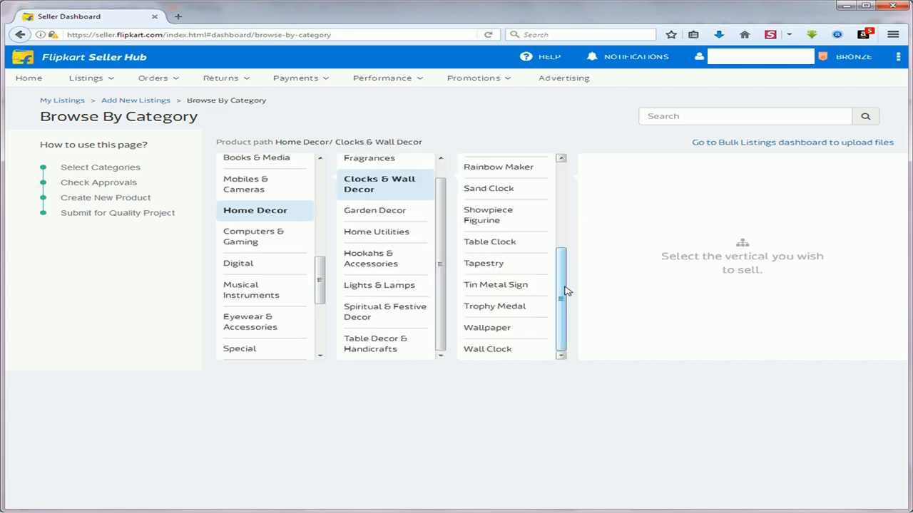
pyautogui.click(503, 246)
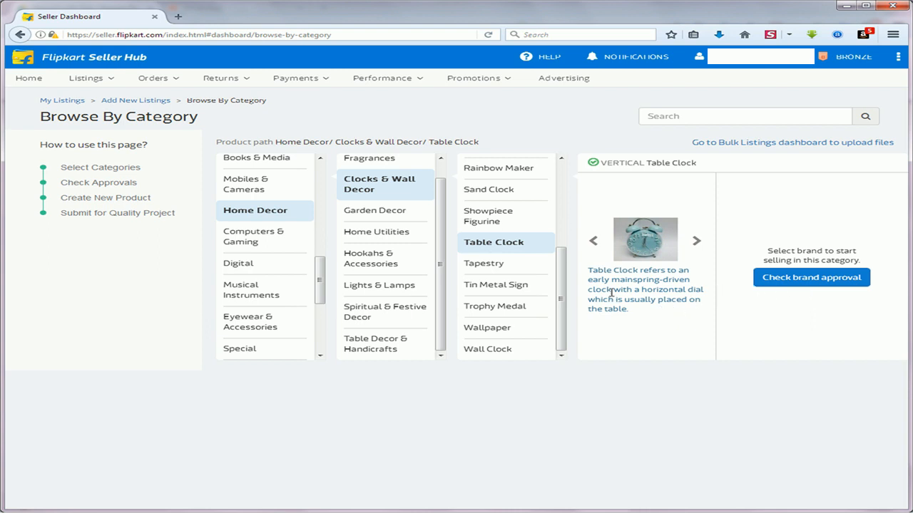
# - Check brand approval for S Mart in the Table Clock category and start creating a new product
pyautogui.click(808, 278)
pyautogui.click(291, 223)
pyautogui.write('S Mart')
pyautogui.click(397, 220)
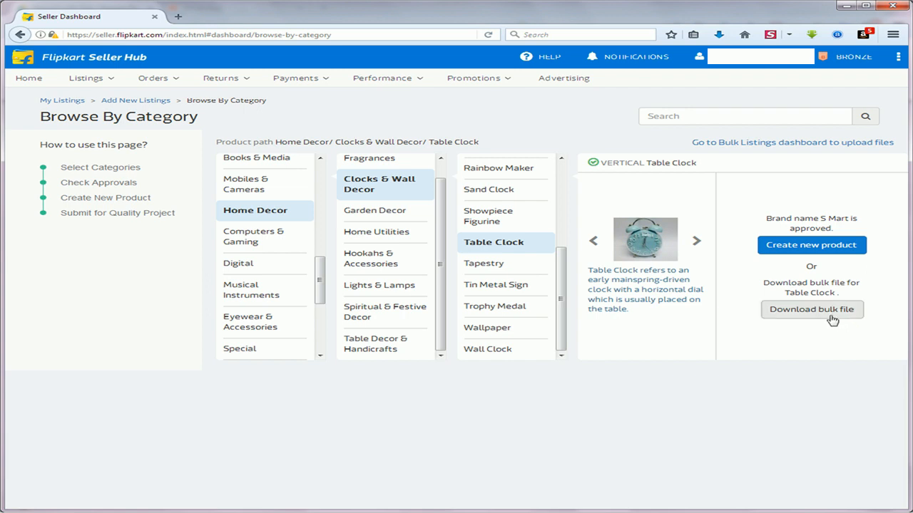
pyautogui.click(823, 248)
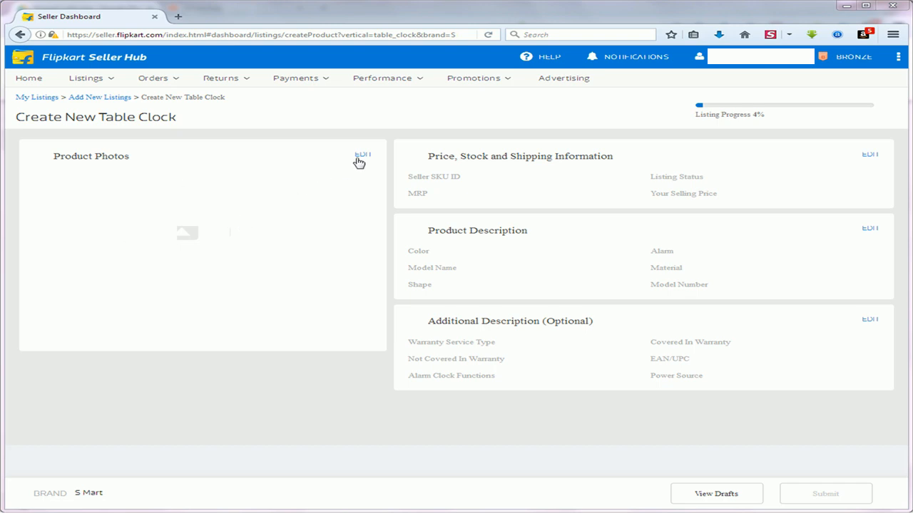
# - Consult Flipkart's image guidelines from the product photos editor and upload a front view photo of the clock
pyautogui.click(362, 154)
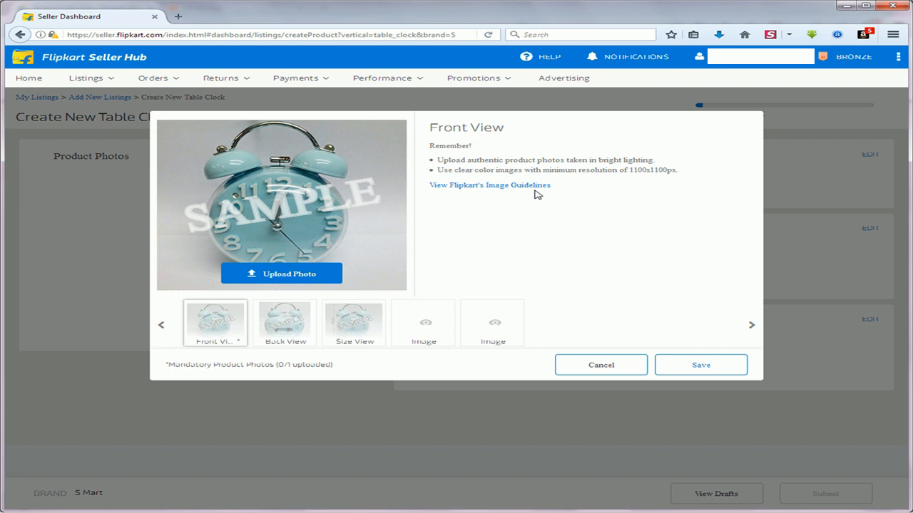
pyautogui.click(494, 188)
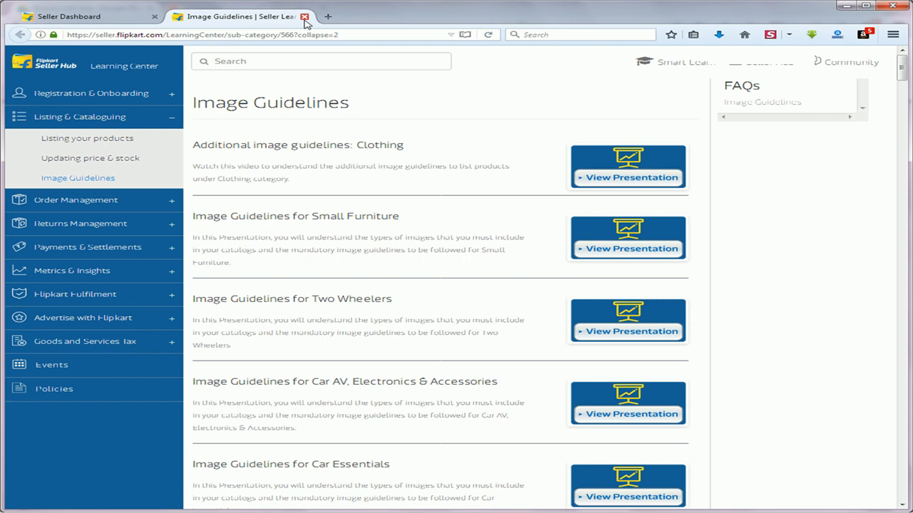
pyautogui.click(304, 17)
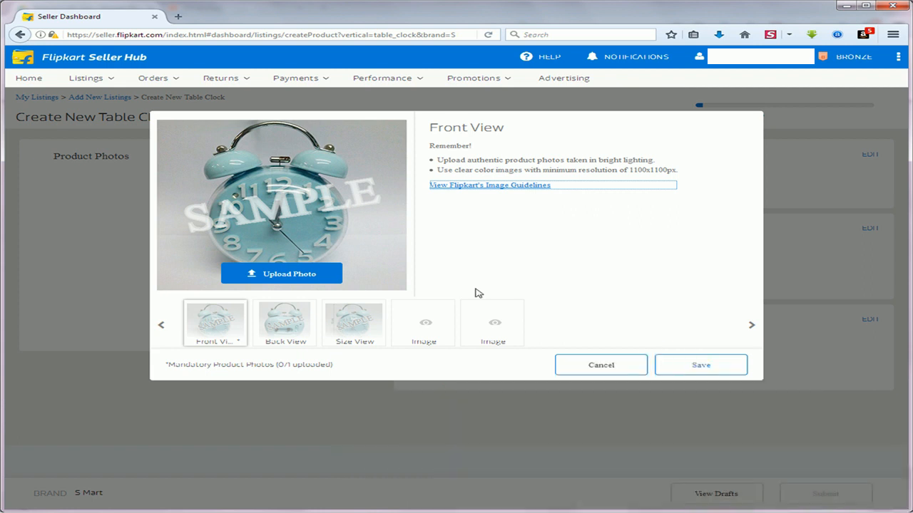
pyautogui.click(289, 275)
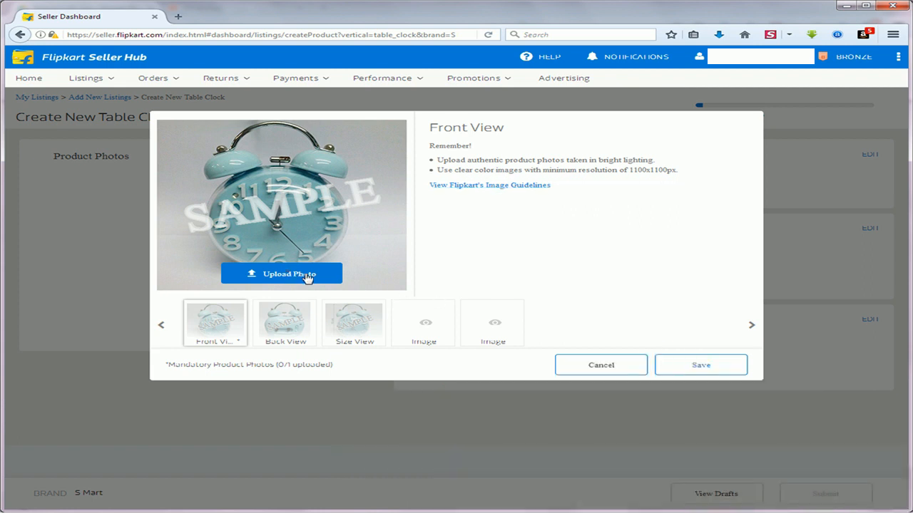
pyautogui.doubleClick(174, 143)
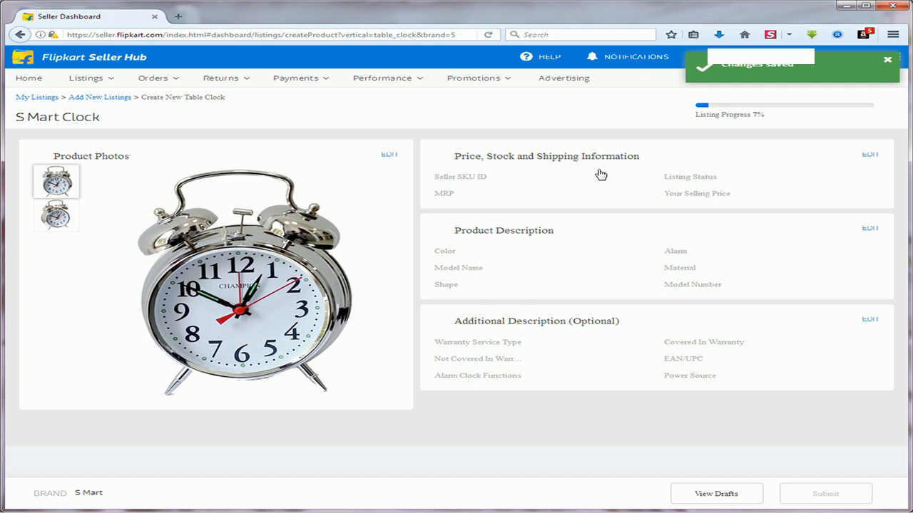
# - Open the price, stock and shipping information, enter Seller SKU ID XYZCL005 and set the listing status to Active
pyautogui.click(870, 154)
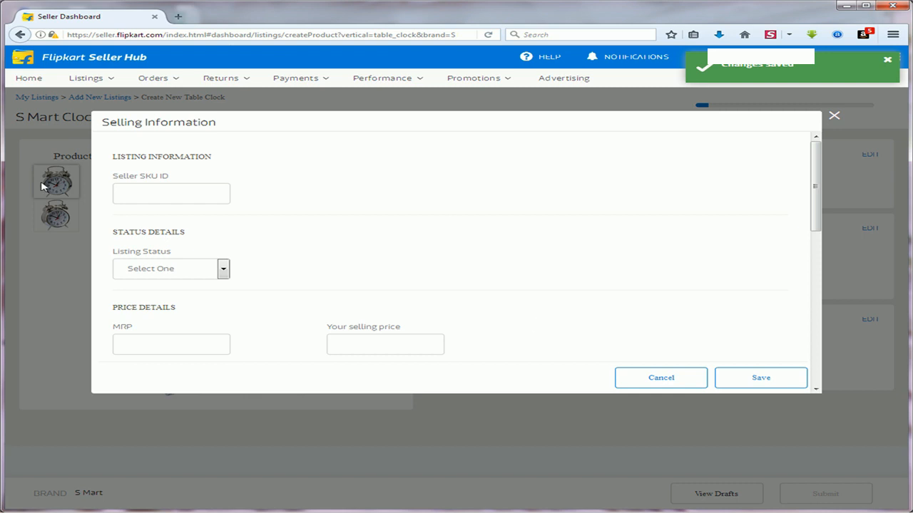
pyautogui.click(143, 195)
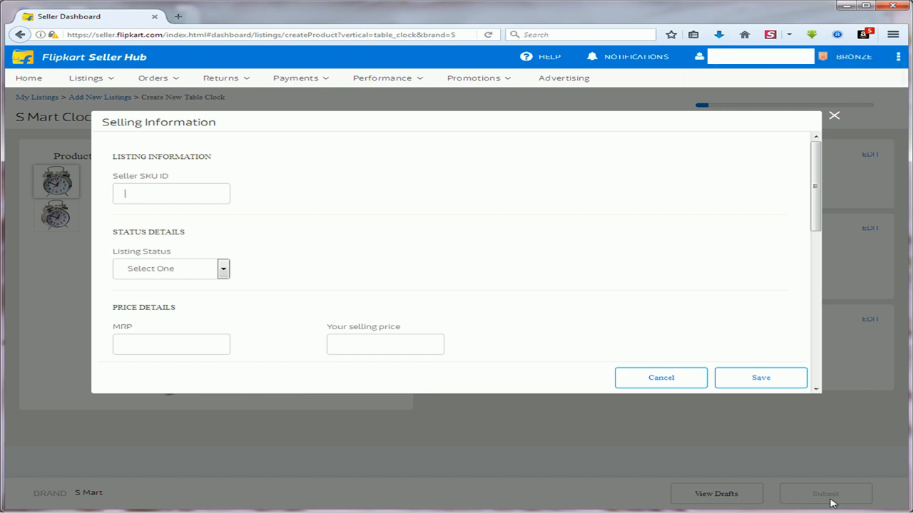
pyautogui.write('XYZCL005')
pyautogui.click(224, 268)
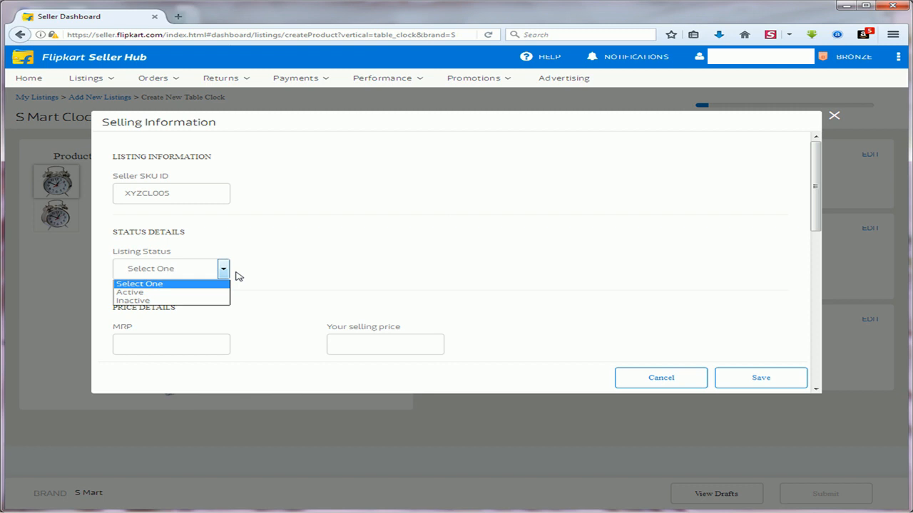
pyautogui.click(130, 292)
# - Set the MRP to 599 and the selling price to 490 in the price details
pyautogui.scroll(-3, 170, 230)
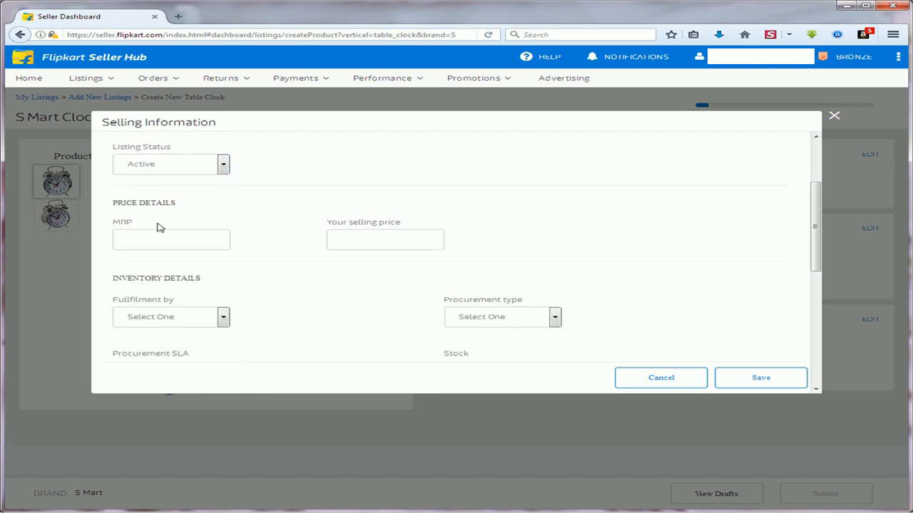
pyautogui.click(166, 240)
pyautogui.write('599')
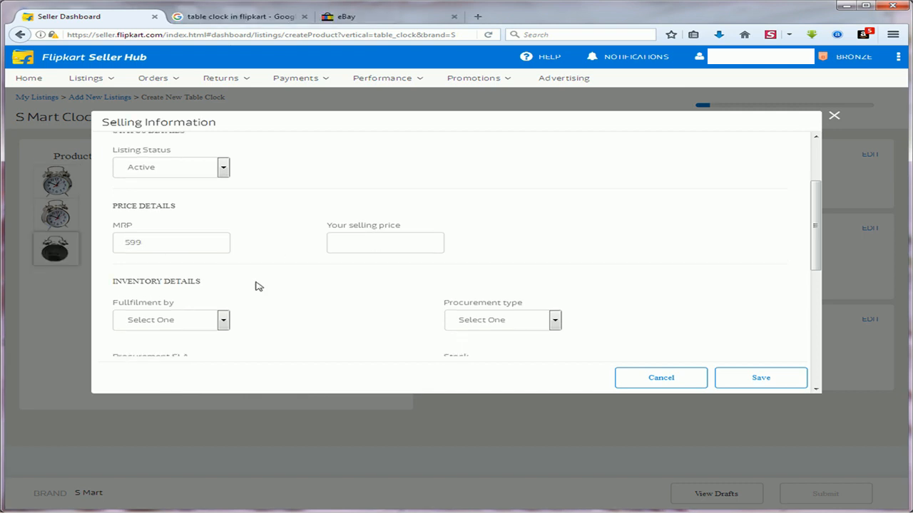
pyautogui.click(370, 242)
pyautogui.write('490')
# - Set fulfilment to Seller and the procurement type to instock in the inventory details
pyautogui.scroll(-3, 783, 218)
pyautogui.click(223, 214)
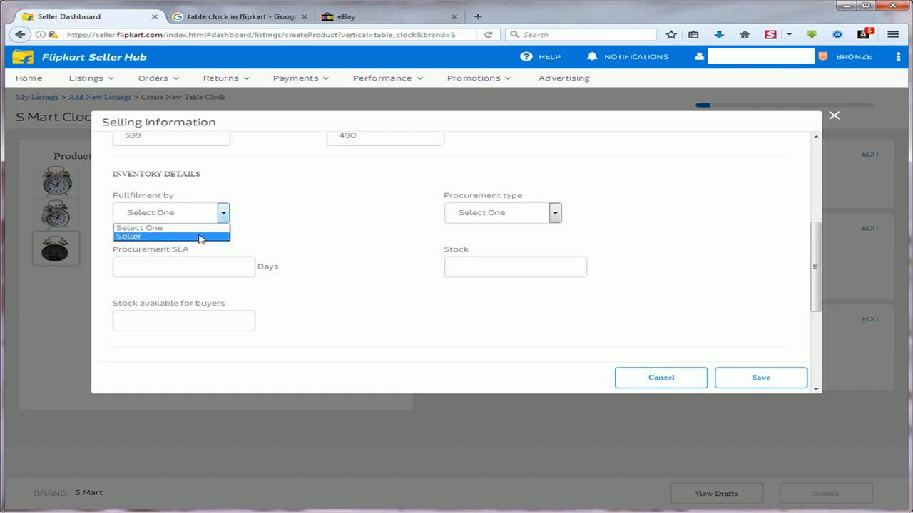
pyautogui.click(198, 236)
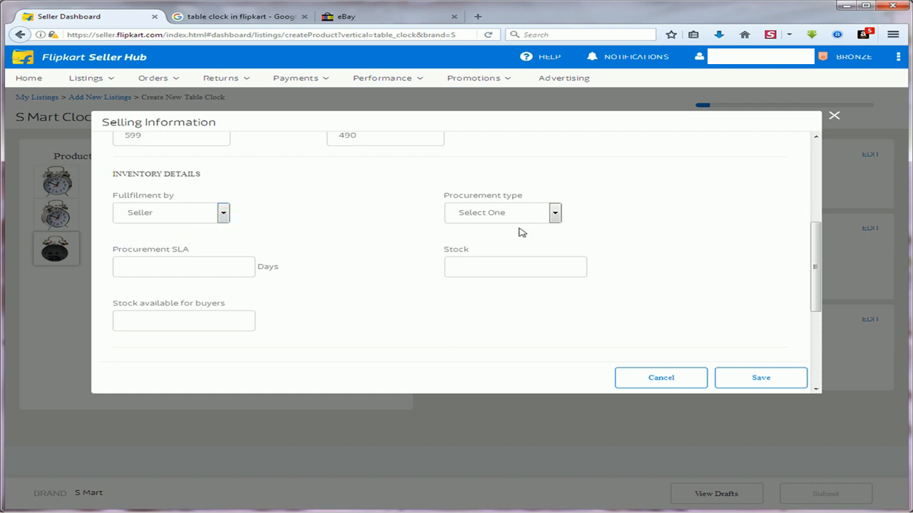
pyautogui.click(556, 213)
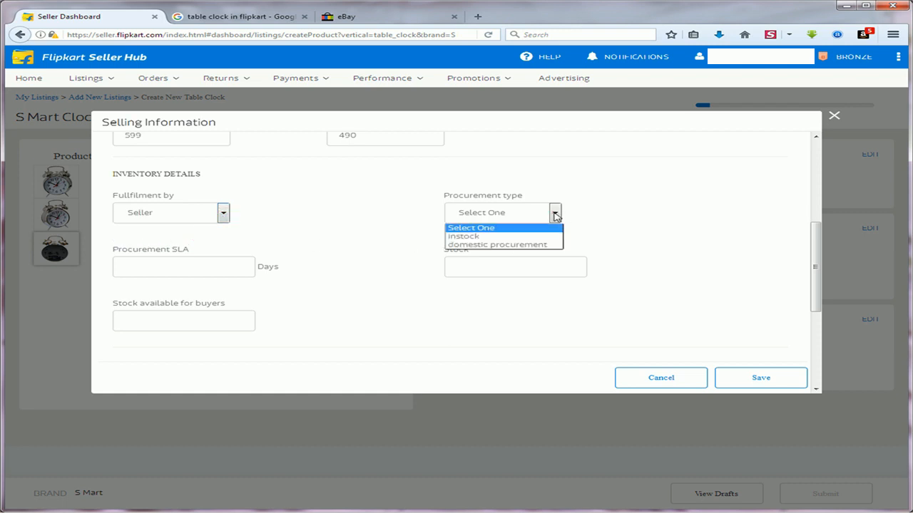
pyautogui.click(538, 237)
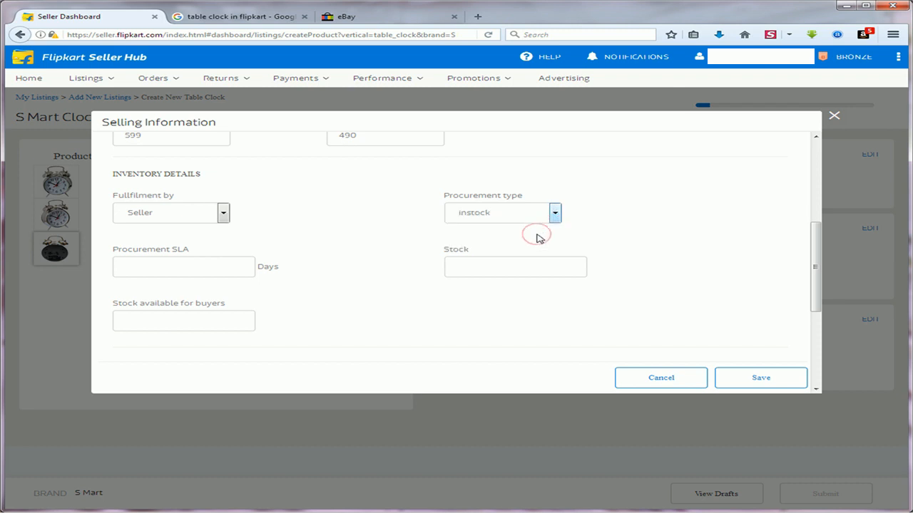
# - Set the procurement SLA to 2 days and the stock to 5, and save the selling information
pyautogui.click(189, 265)
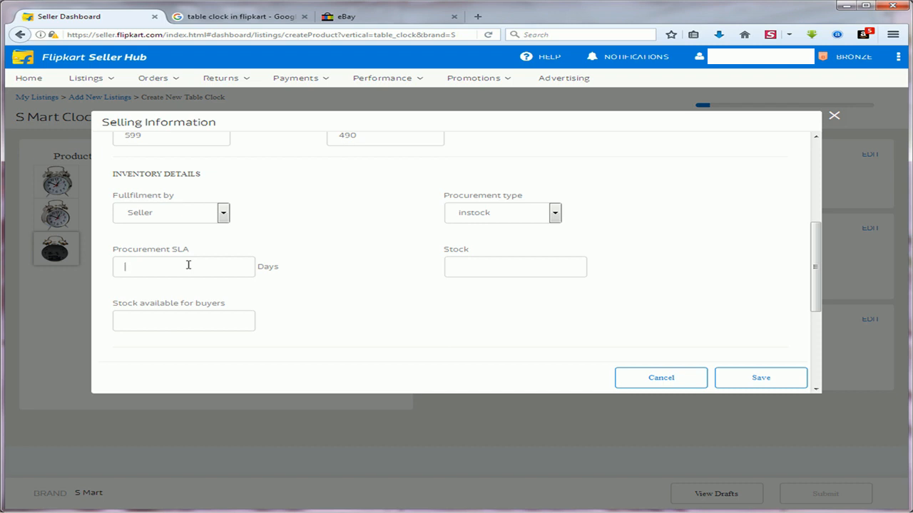
pyautogui.write('2')
pyautogui.click(529, 270)
pyautogui.write('5')
pyautogui.click(760, 379)
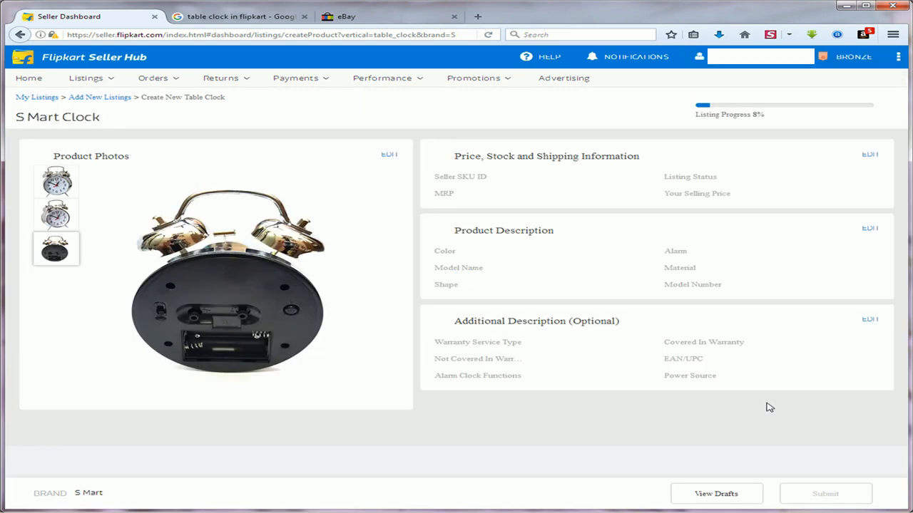
# - Reopen the selling information and set the delivery charges to 30 local, 50 zonal and 70 national
pyautogui.click(871, 156)
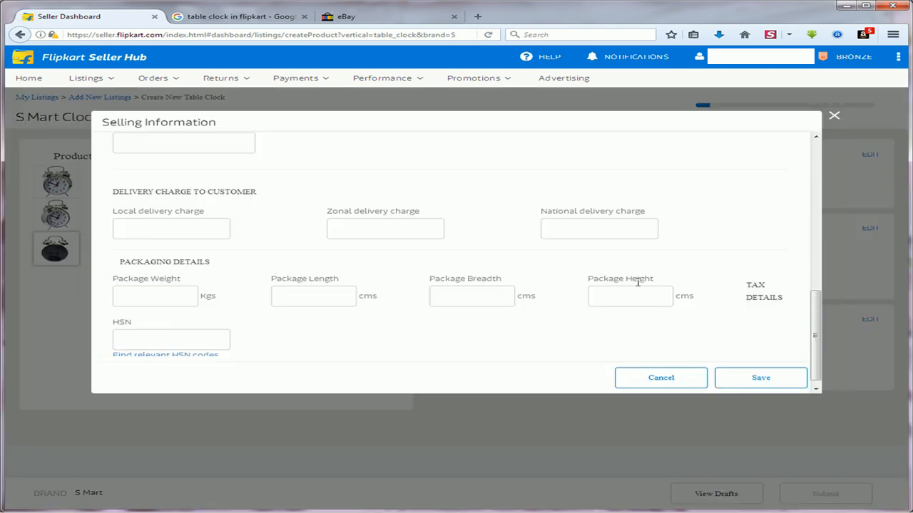
pyautogui.click(154, 228)
pyautogui.write('30')
pyautogui.click(415, 236)
pyautogui.write('50')
pyautogui.press('Tab')
pyautogui.write('70')
# - Enter the packaging details: weight 0.25 kg, and length, breadth and height of 10 cm each
pyautogui.click(148, 296)
pyautogui.click(150, 297)
pyautogui.write('0.25')
pyautogui.click(301, 296)
pyautogui.write('10')
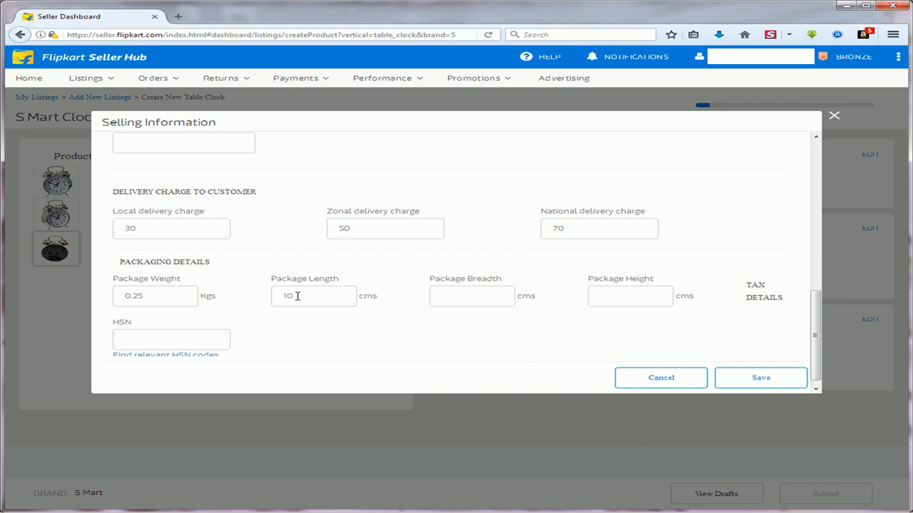
pyautogui.click(492, 302)
pyautogui.write('10')
pyautogui.click(624, 295)
pyautogui.write('10')
# - Look up the HSN code list on gst.gov.in in a separate browser tab and return to the listing
pyautogui.scroll(-1, 563, 302)
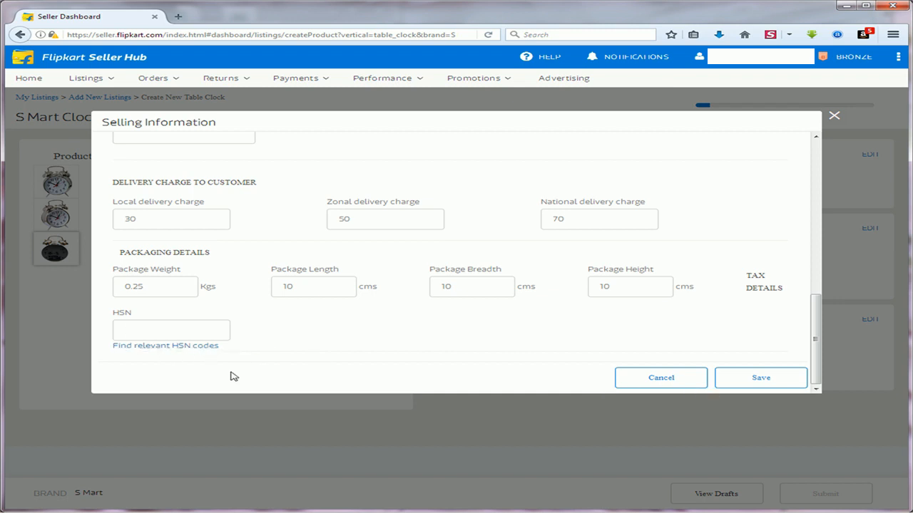
pyautogui.click(178, 16)
pyautogui.write('gst')
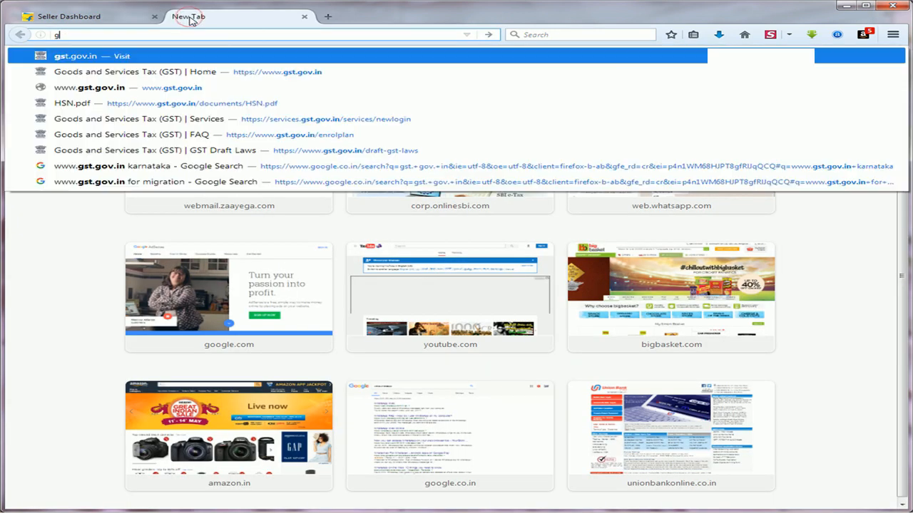
pyautogui.press('Return')
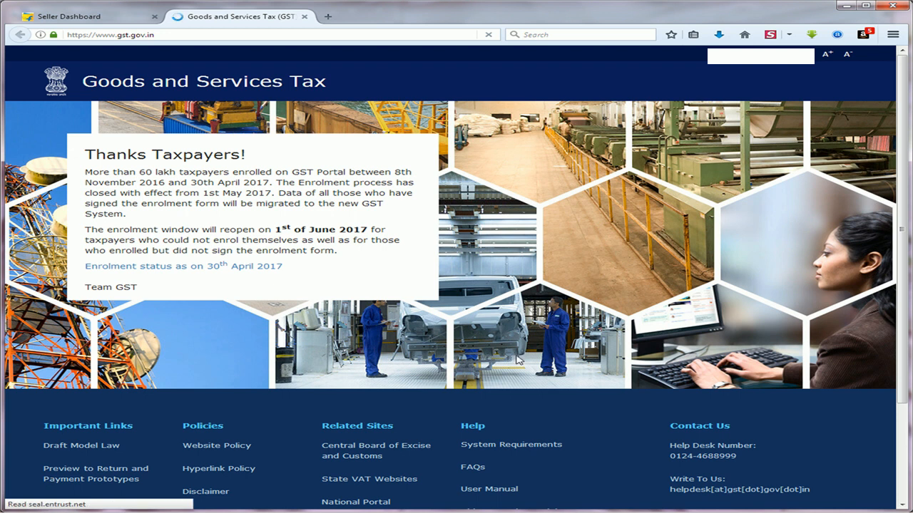
pyautogui.scroll(-2, 517, 350)
pyautogui.scroll(-2, 516, 347)
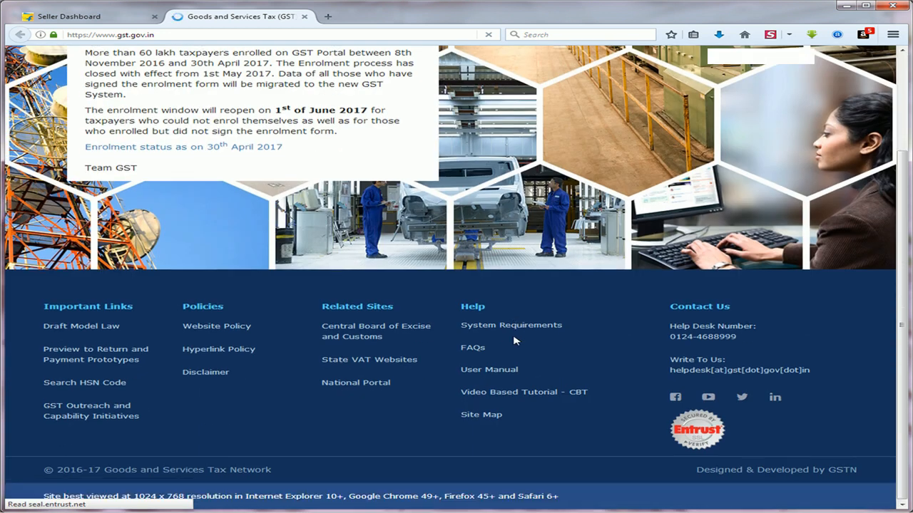
pyautogui.click(106, 390)
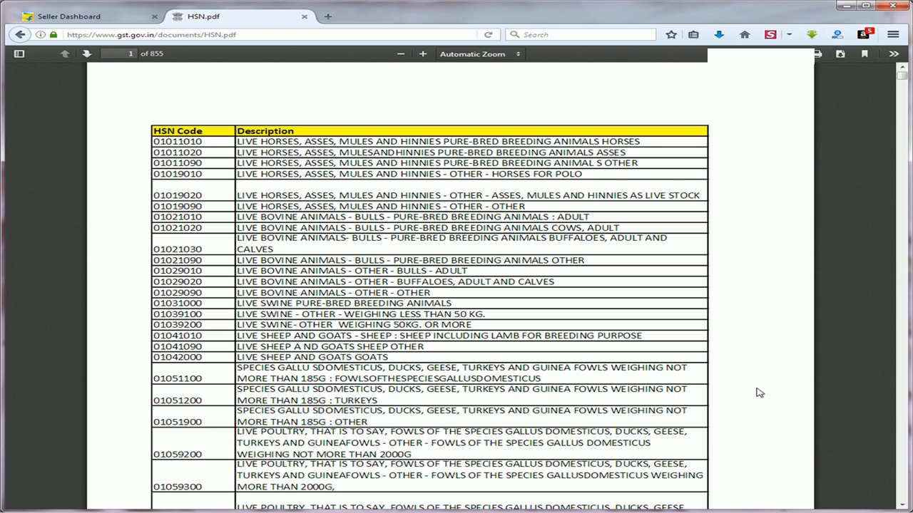
pyautogui.hotkey('ctrl', 'w')
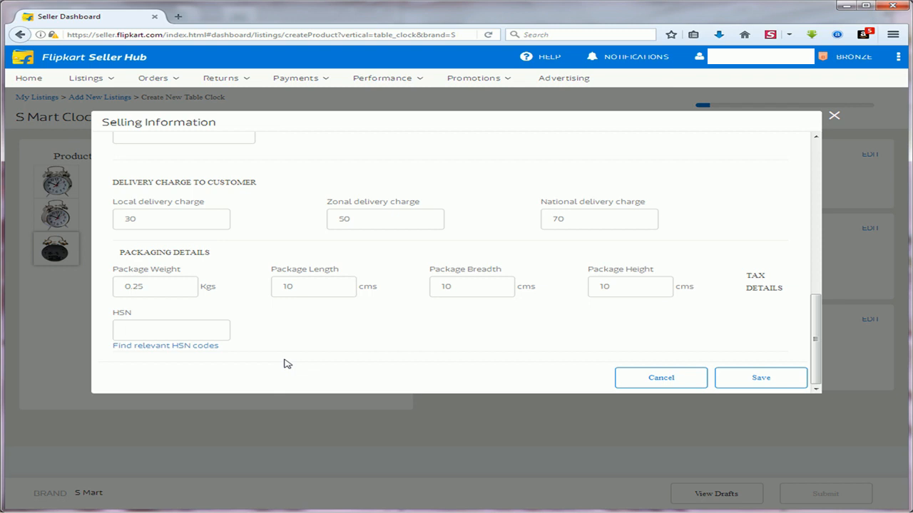
# - Select the relevant HSN code 91059910 for time pieces and save the selling information
pyautogui.click(160, 346)
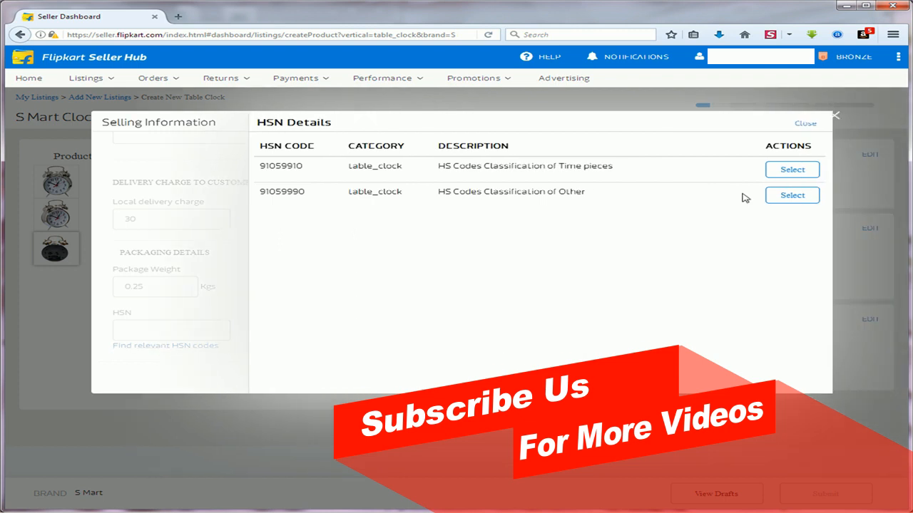
pyautogui.click(789, 170)
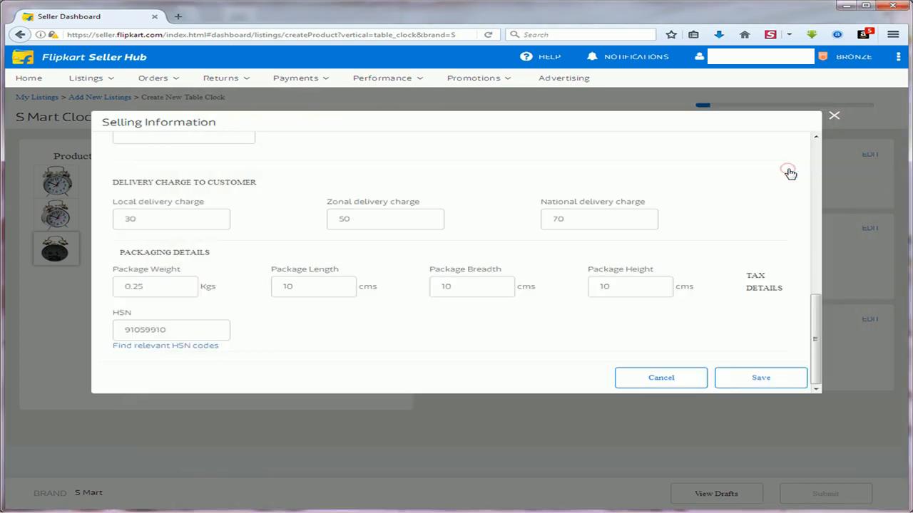
pyautogui.click(764, 380)
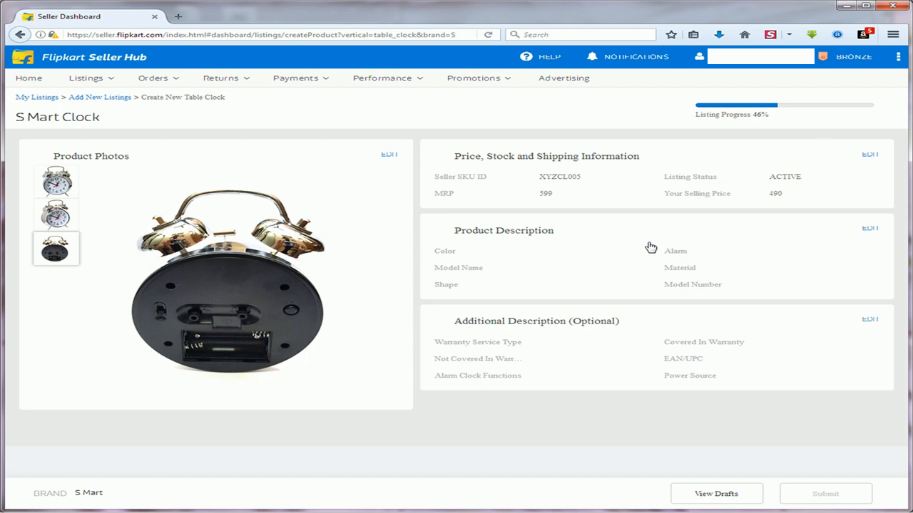
# - Open the product description for editing and set the type to Analog and the brand color to Silver
pyautogui.click(870, 230)
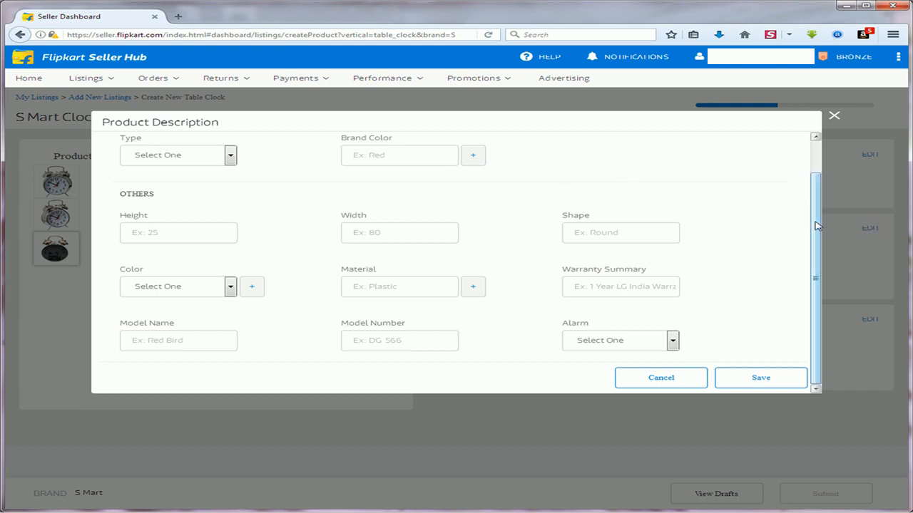
pyautogui.moveTo(814, 210); pyautogui.dragTo(823, 172)
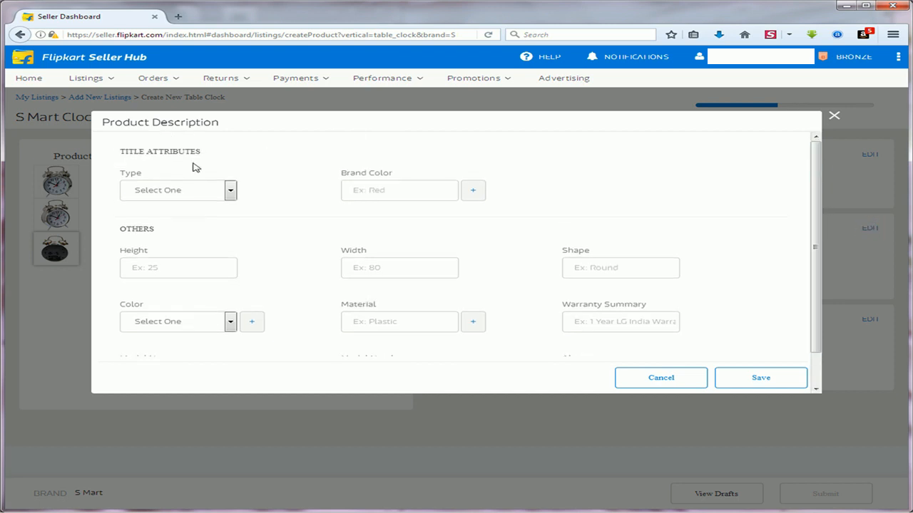
pyautogui.click(230, 190)
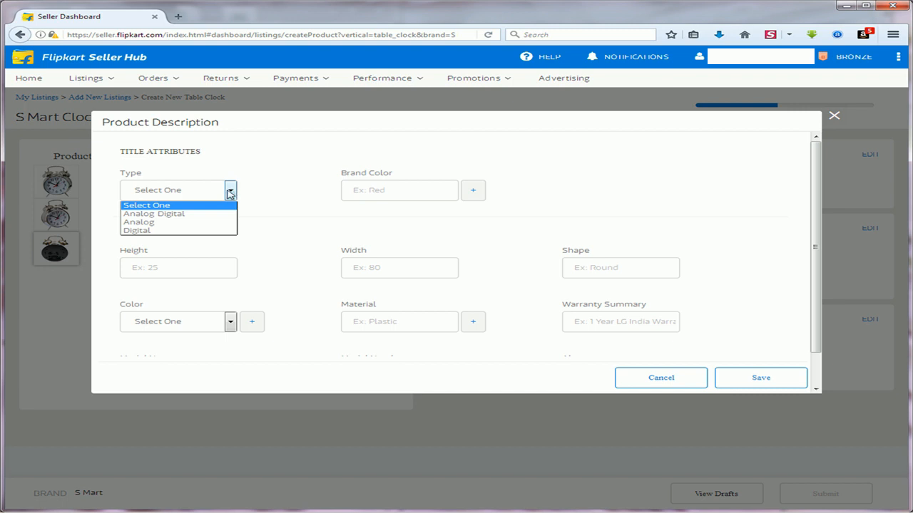
pyautogui.click(207, 223)
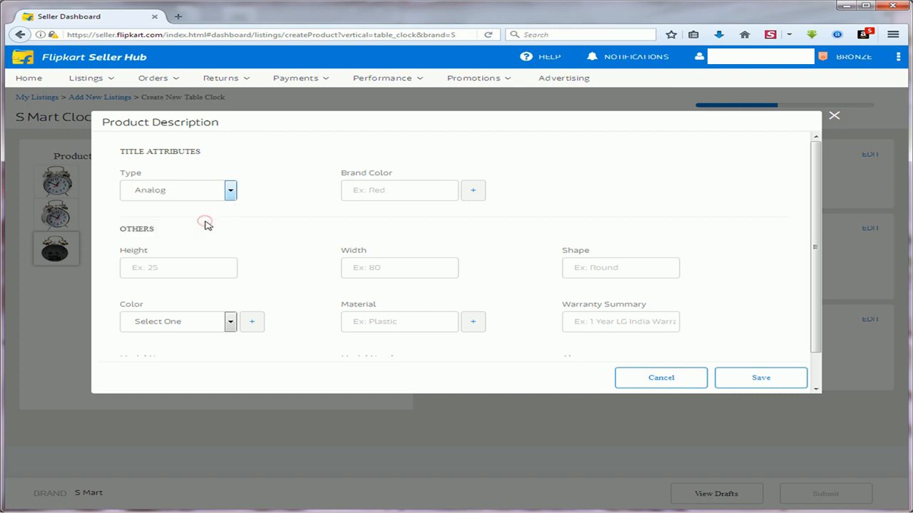
pyautogui.click(391, 191)
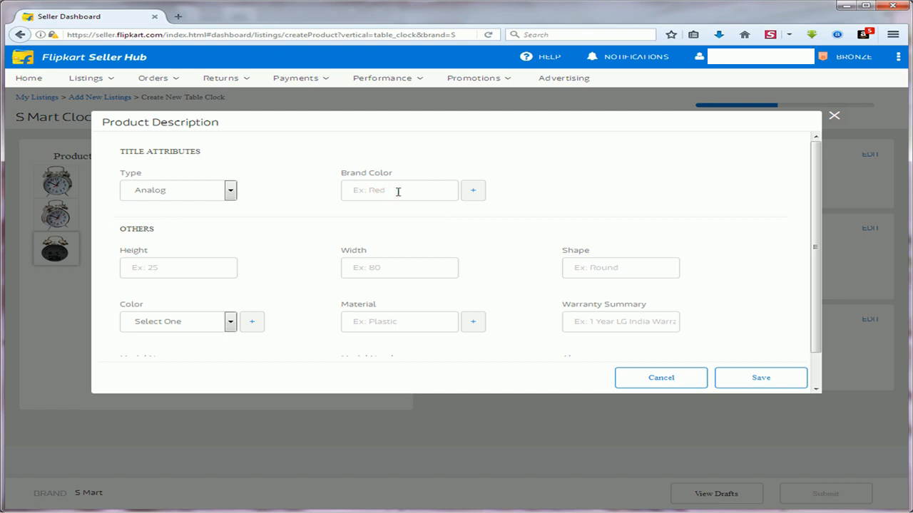
pyautogui.write('Silver')
pyautogui.click(476, 192)
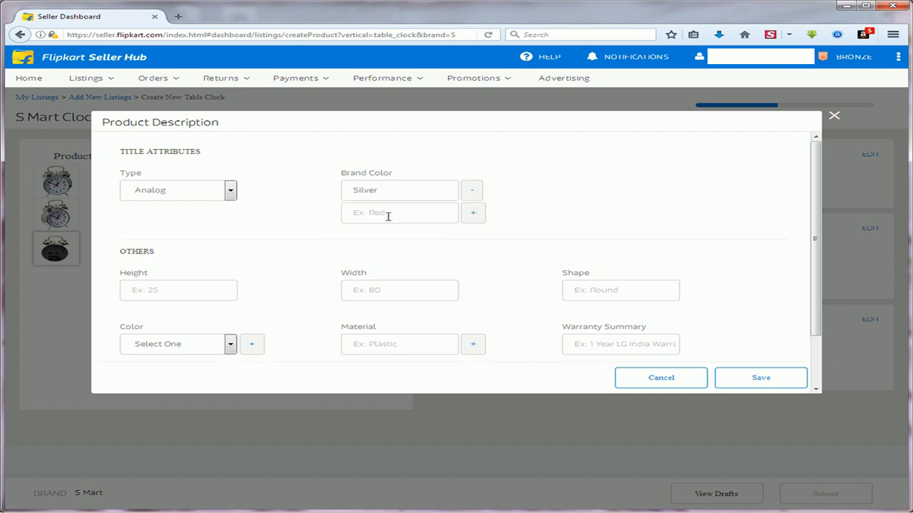
# - Enter a height of 9, a width of 6 and the shape Round in the product description
pyautogui.click(193, 265)
pyautogui.click(190, 268)
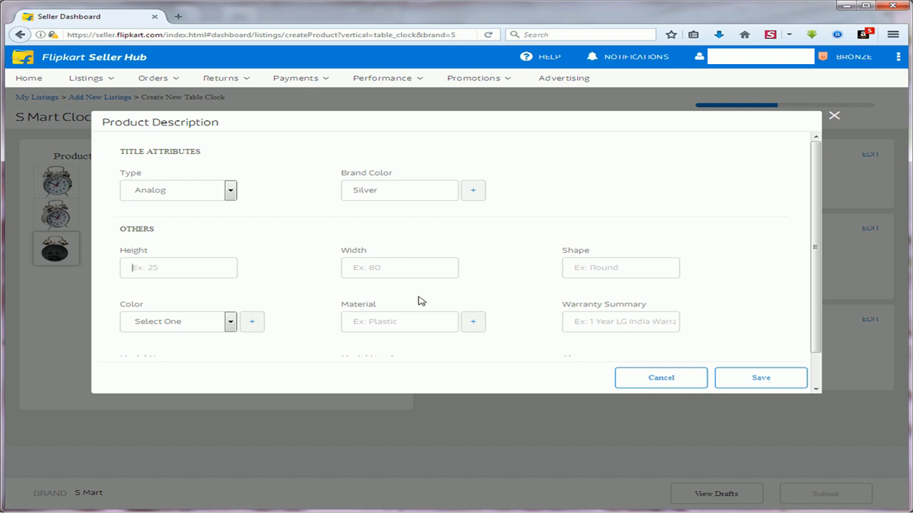
pyautogui.scroll(-1, 459, 278)
pyautogui.write('9')
pyautogui.click(396, 235)
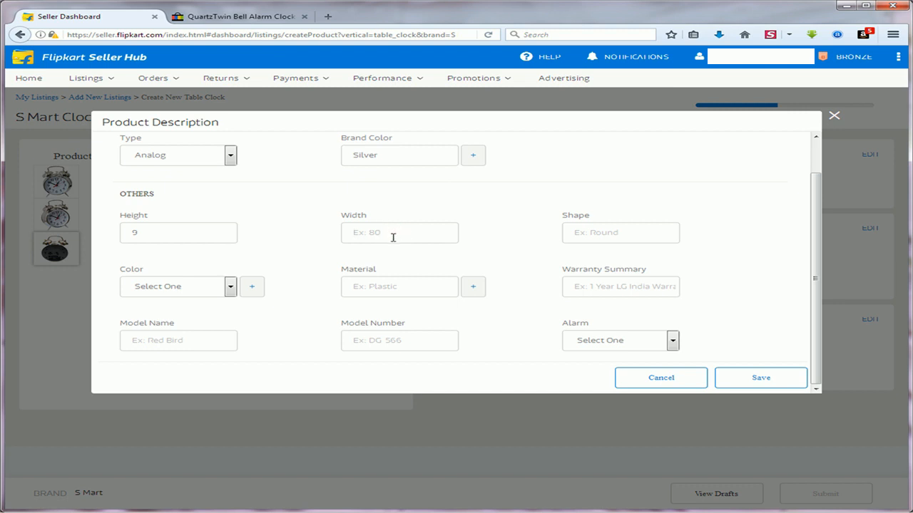
pyautogui.write('6')
pyautogui.click(627, 232)
pyautogui.write('Round')
# - Set the clock's color to Silver in the product description
pyautogui.click(230, 288)
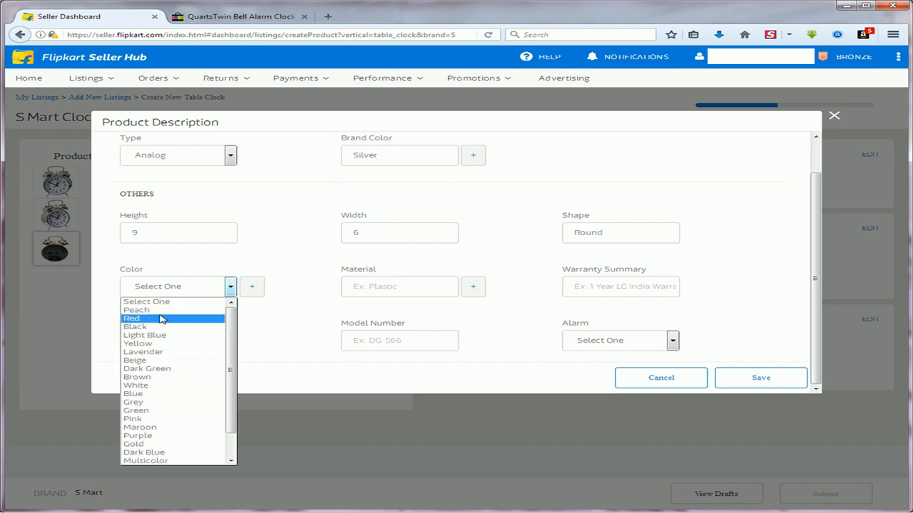
pyautogui.scroll(-1, 234, 345)
pyautogui.scroll(-1, 232, 345)
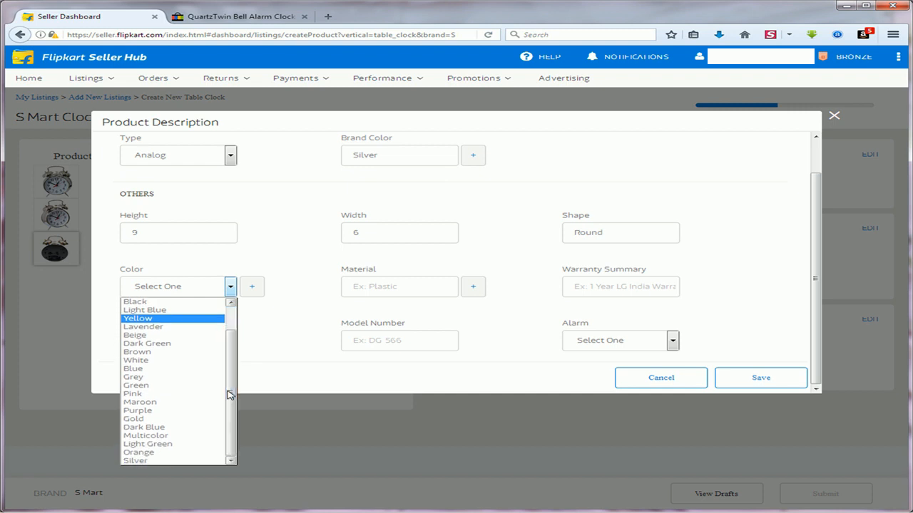
pyautogui.click(192, 461)
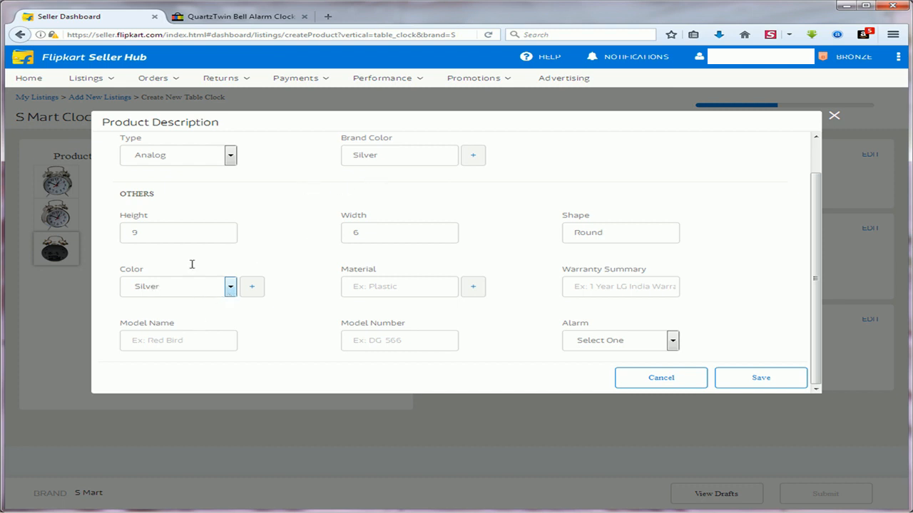
pyautogui.click(229, 287)
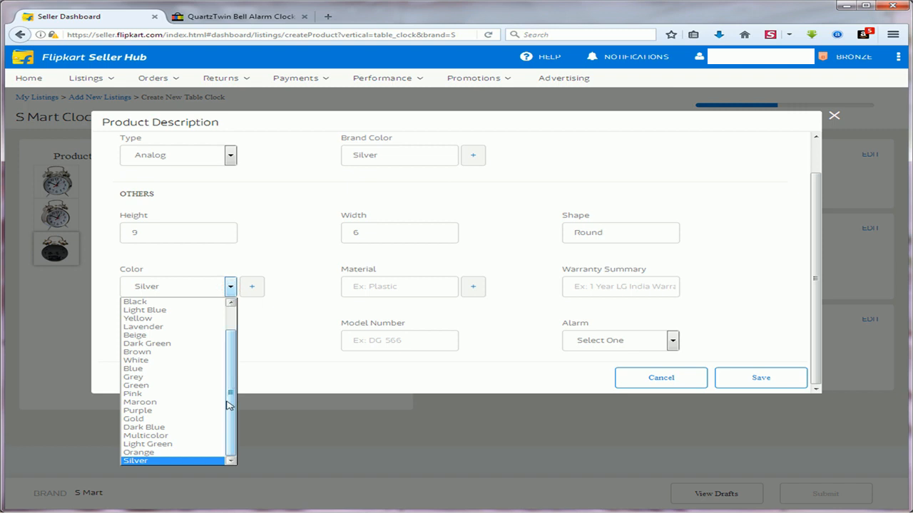
pyautogui.moveTo(226, 404); pyautogui.dragTo(235, 388)
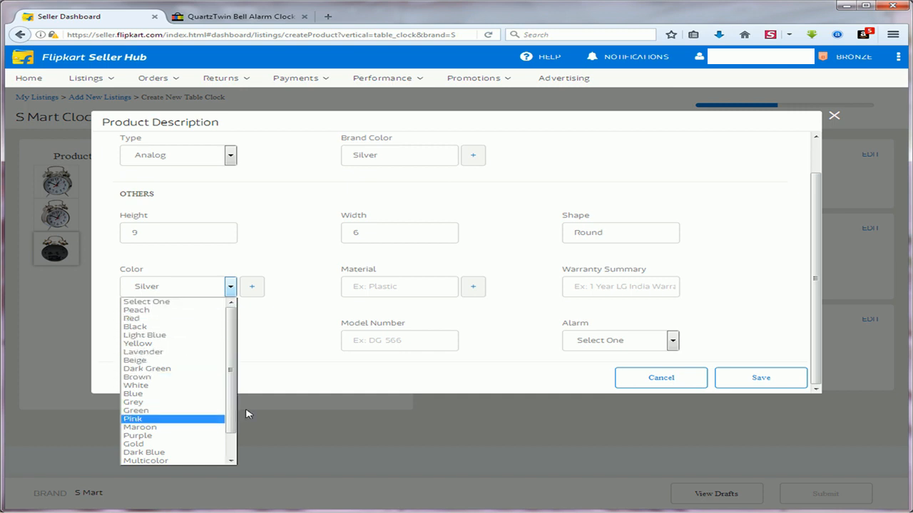
pyautogui.scroll(-1, 231, 404)
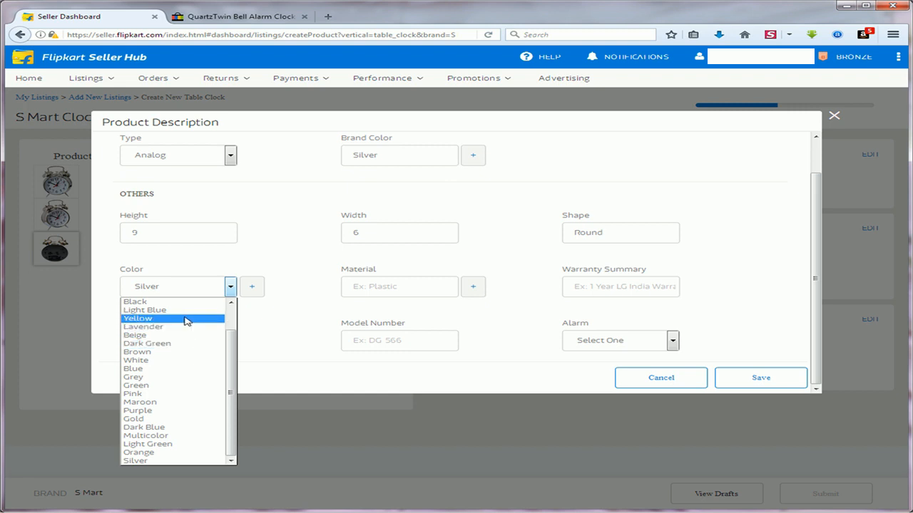
pyautogui.click(400, 288)
# - Enter Metal as the material and 6 Months as the warranty summary
pyautogui.click(399, 288)
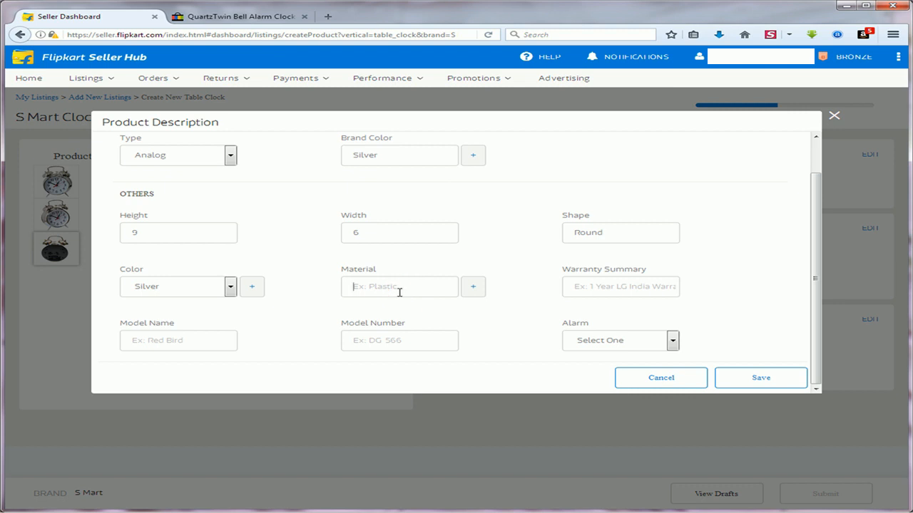
pyautogui.write('Metal')
pyautogui.click(605, 287)
pyautogui.write('6 Months')
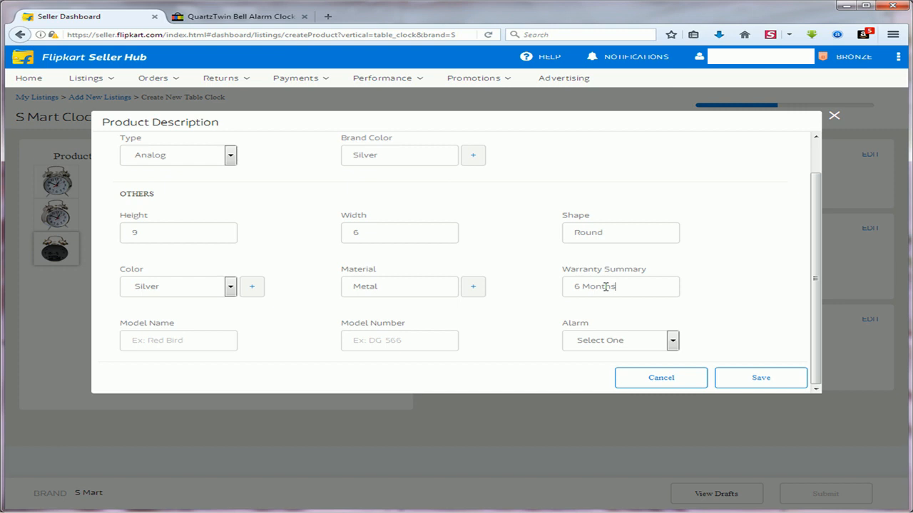
# - Enter the model name Double Bell, set the alarm option to Yes, and save the product description
pyautogui.click(158, 342)
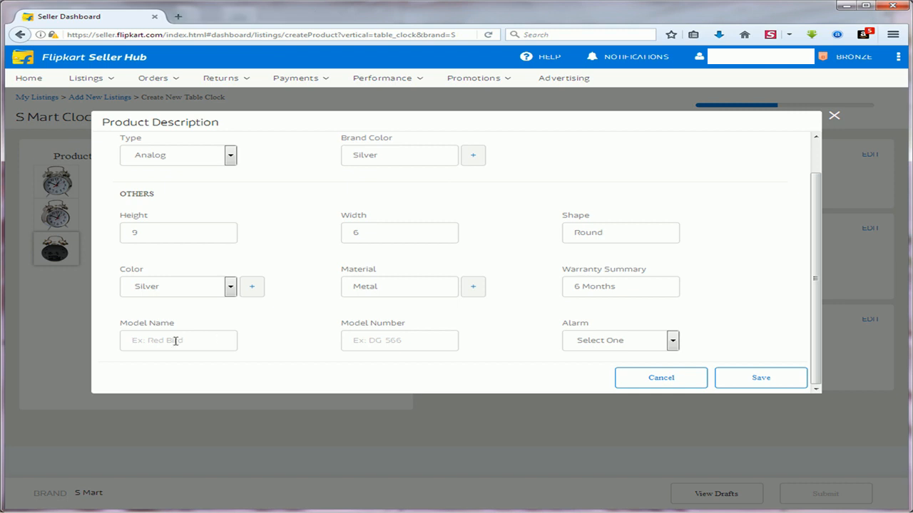
pyautogui.write('Double Bell')
pyautogui.click(417, 340)
pyautogui.moveTo(815, 298); pyautogui.dragTo(819, 310)
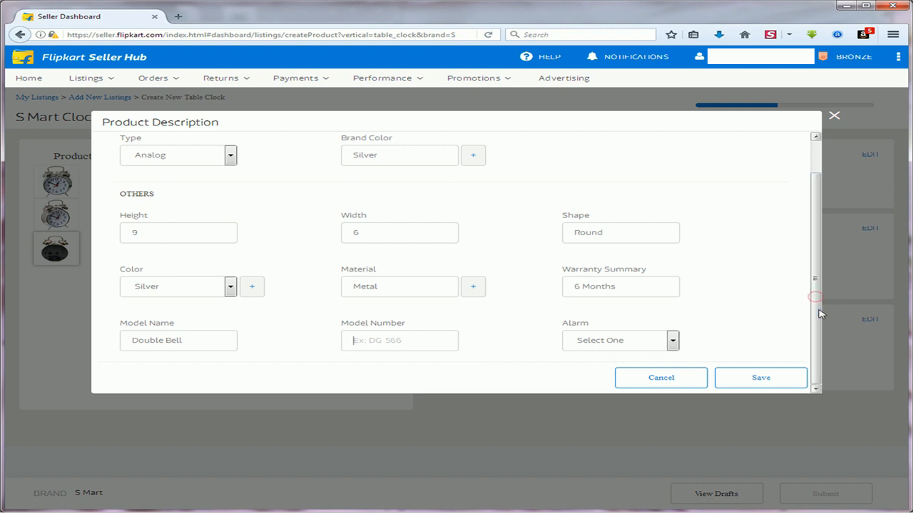
pyautogui.click(672, 341)
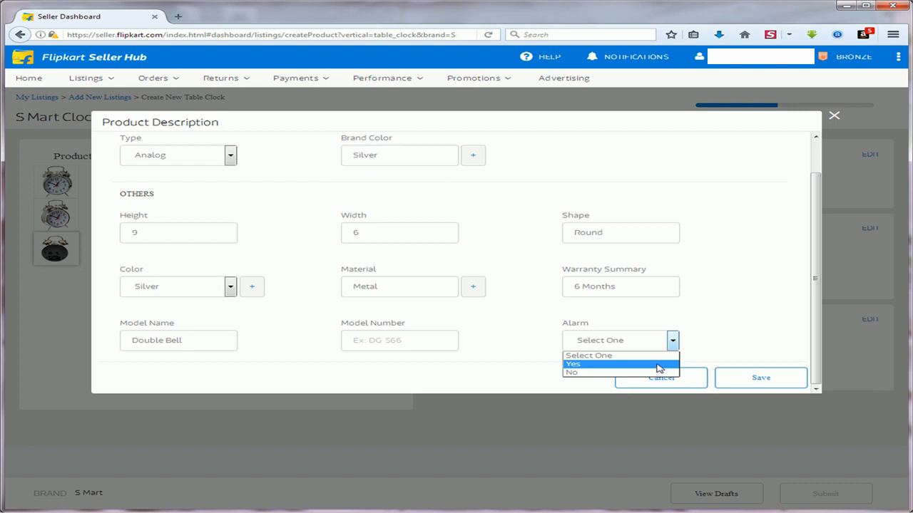
pyautogui.click(658, 365)
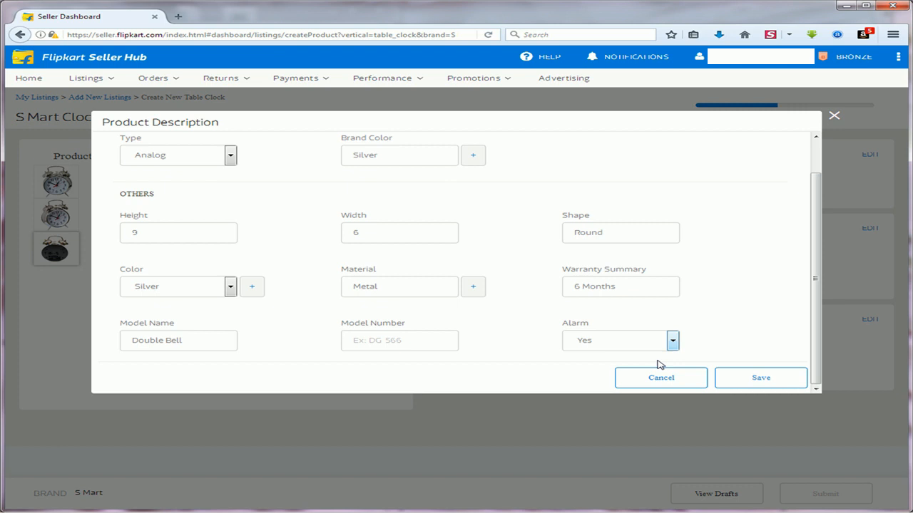
pyautogui.click(770, 380)
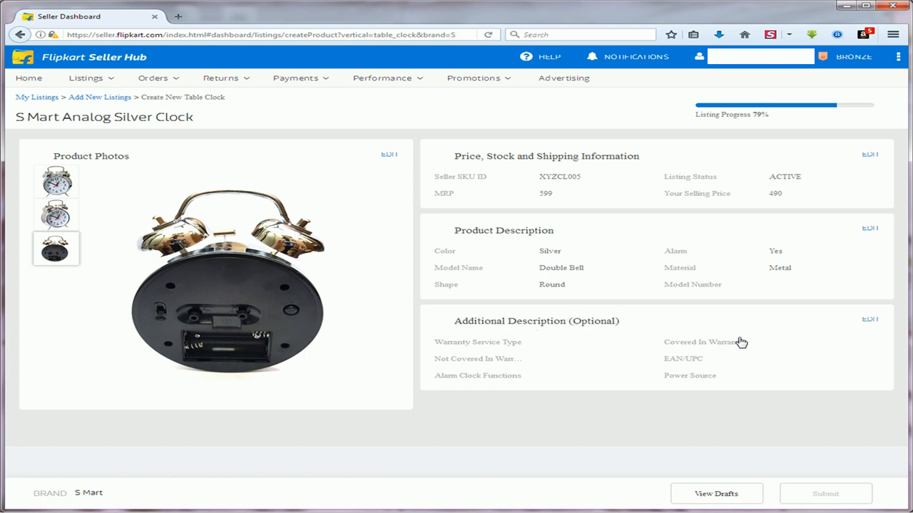
# - In the listing's additional information, set Luxury Clock to Yes, luxury material to Silver and other luxury features to Double Bell
pyautogui.click(870, 321)
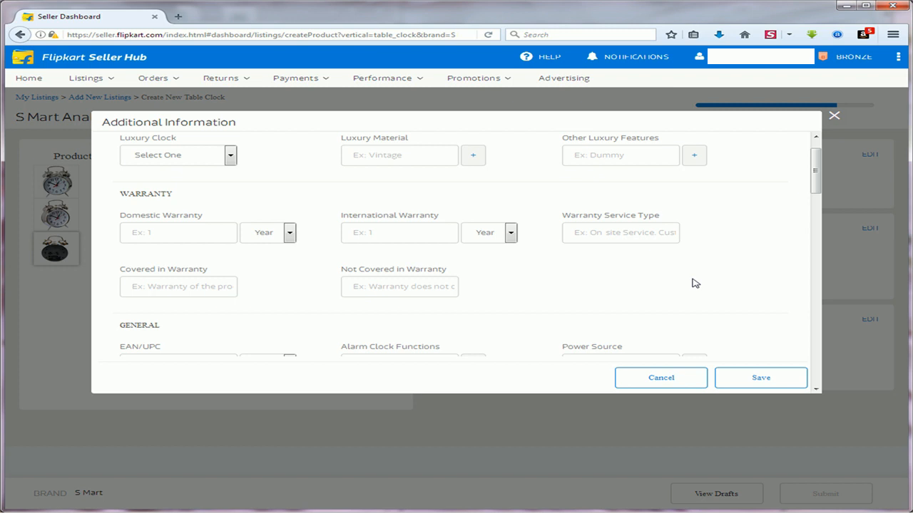
pyautogui.scroll(1, 695, 283)
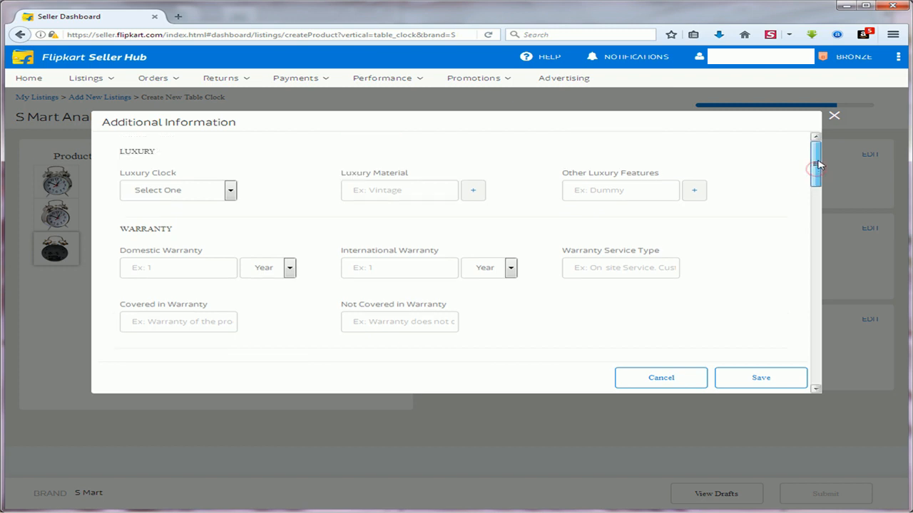
pyautogui.click(229, 191)
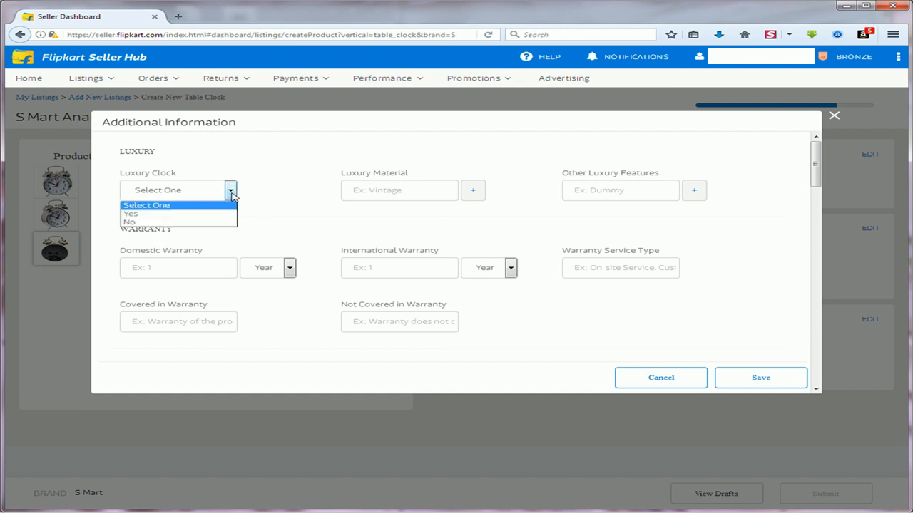
pyautogui.click(220, 214)
pyautogui.click(403, 191)
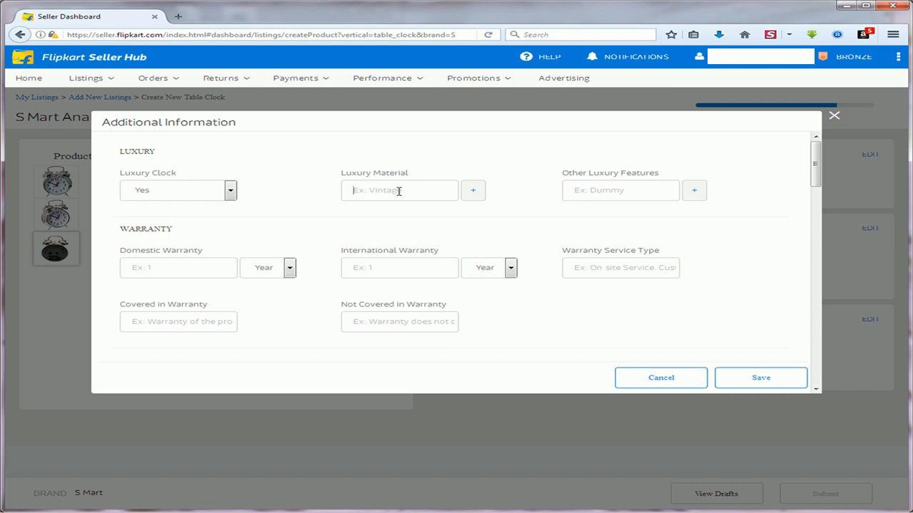
pyautogui.write('Silver')
pyautogui.click(583, 191)
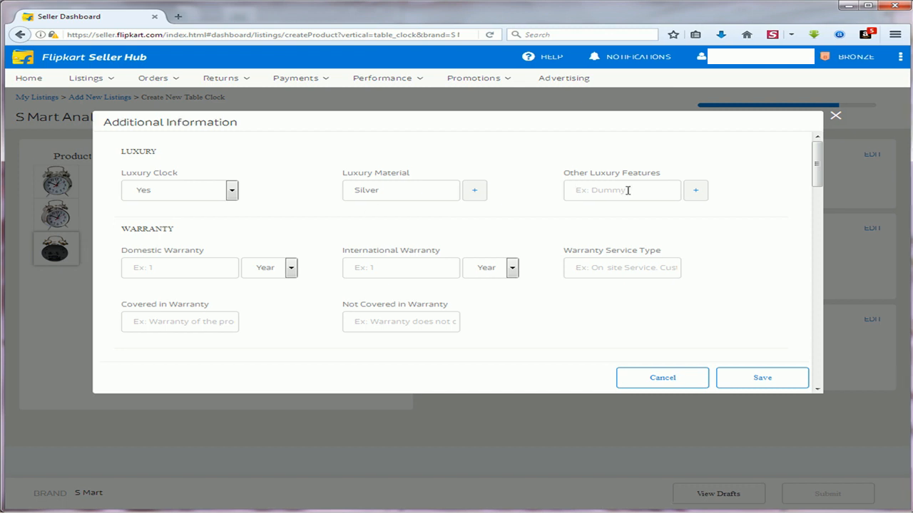
pyautogui.write('Double Bell')
# - Set the domestic warranty to 6 months in the additional information
pyautogui.click(174, 268)
pyautogui.click(291, 268)
pyautogui.click(284, 292)
pyautogui.click(174, 266)
pyautogui.write('6')
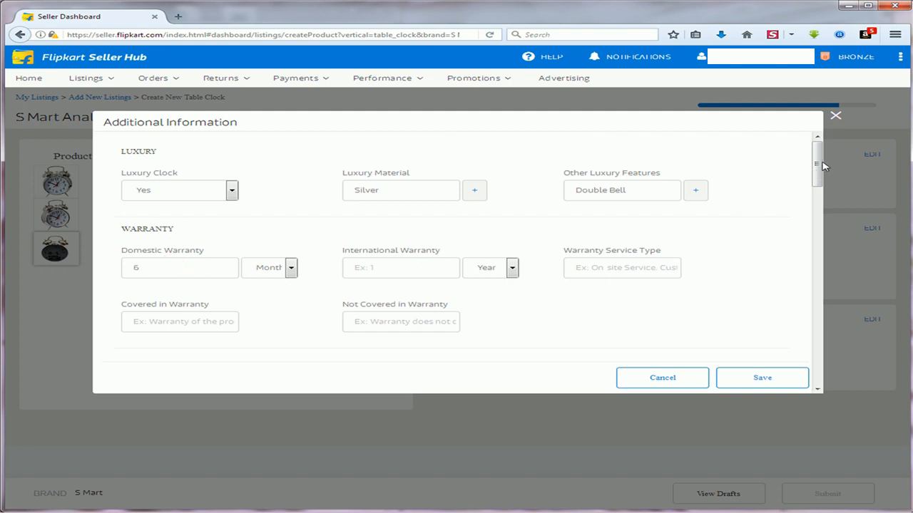
# - Enter 1 Alarm Setting as the alarm clock function and Battery as the power source, with 1 battery
pyautogui.moveTo(820, 167); pyautogui.dragTo(826, 181)
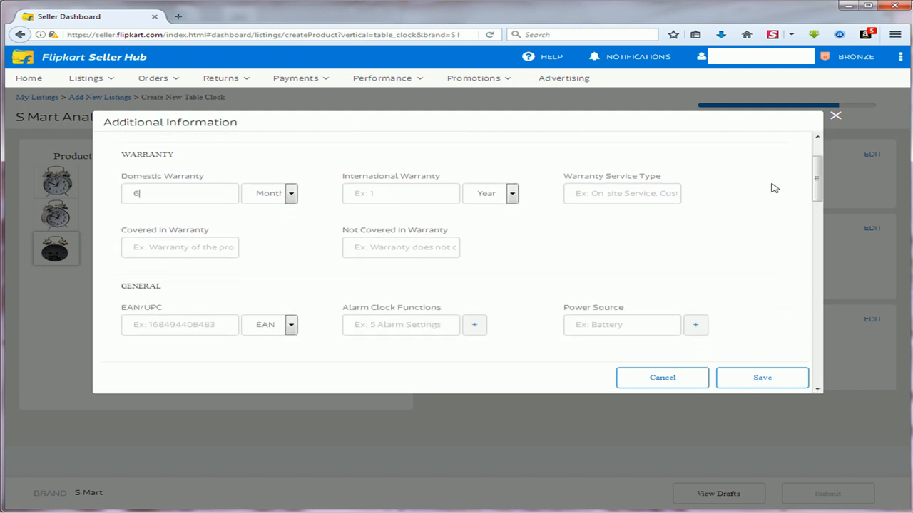
pyautogui.scroll(-2, 347, 269)
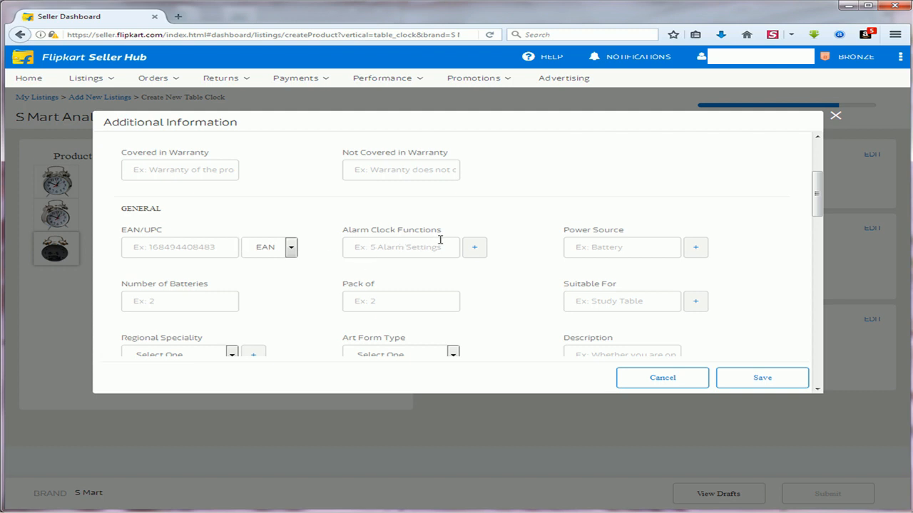
pyautogui.click(395, 247)
pyautogui.write('1 Alarm Setting')
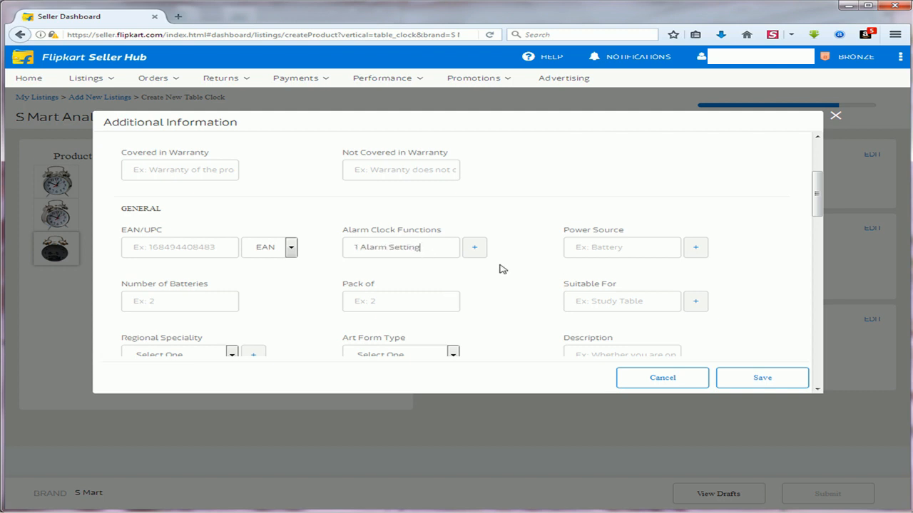
pyautogui.click(631, 247)
pyautogui.write('Battery')
pyautogui.click(156, 302)
pyautogui.write('1')
# - Set Pack of to 1 and paste the prepared Suitable For text ending in "Decorative Platforms"
pyautogui.click(370, 298)
pyautogui.write('1')
pyautogui.scroll(-1, 818, 207)
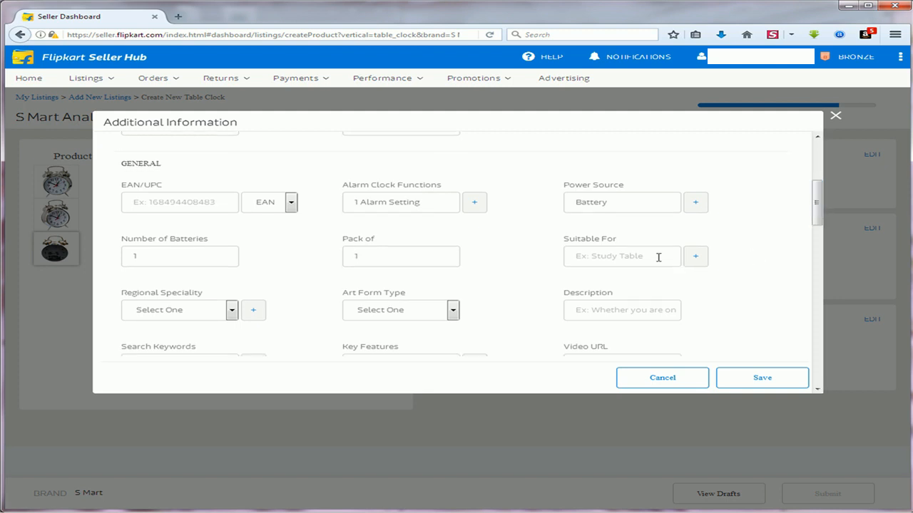
pyautogui.click(618, 257)
pyautogui.hotkey('ctrl', 'v')
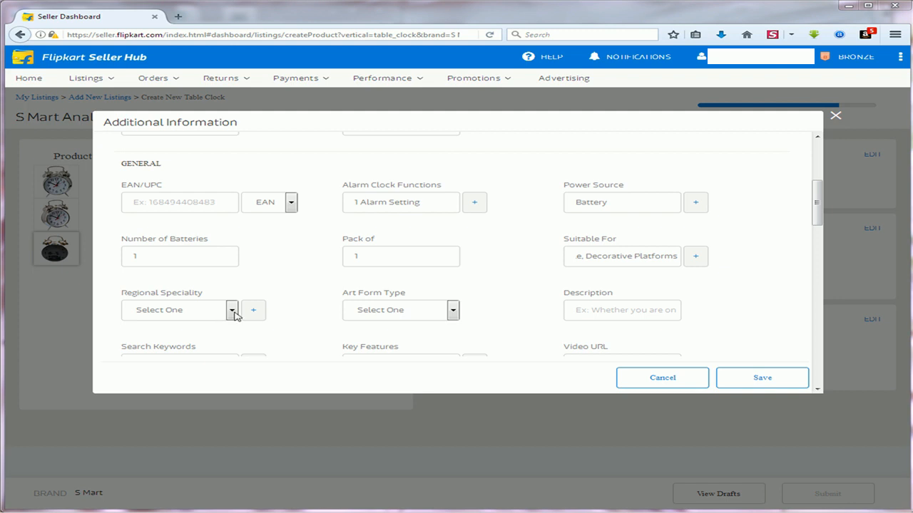
pyautogui.click(231, 313)
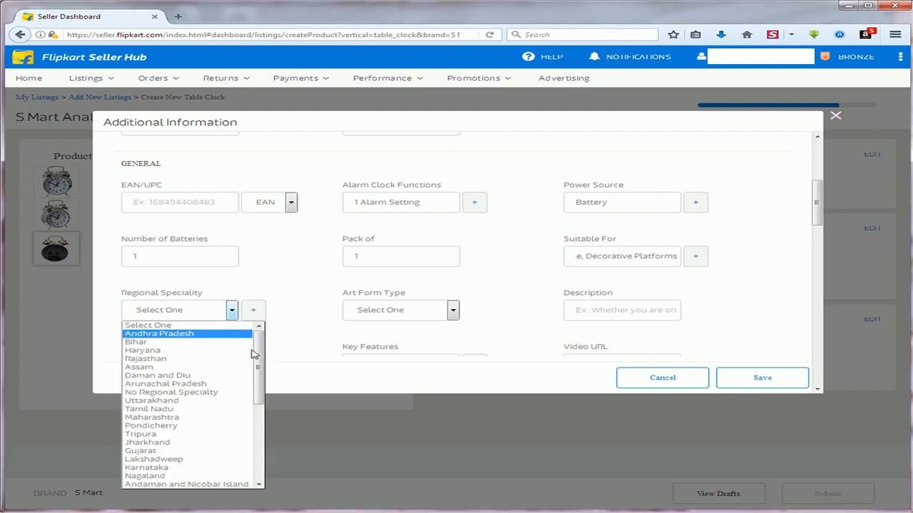
pyautogui.moveTo(258, 364); pyautogui.dragTo(267, 462)
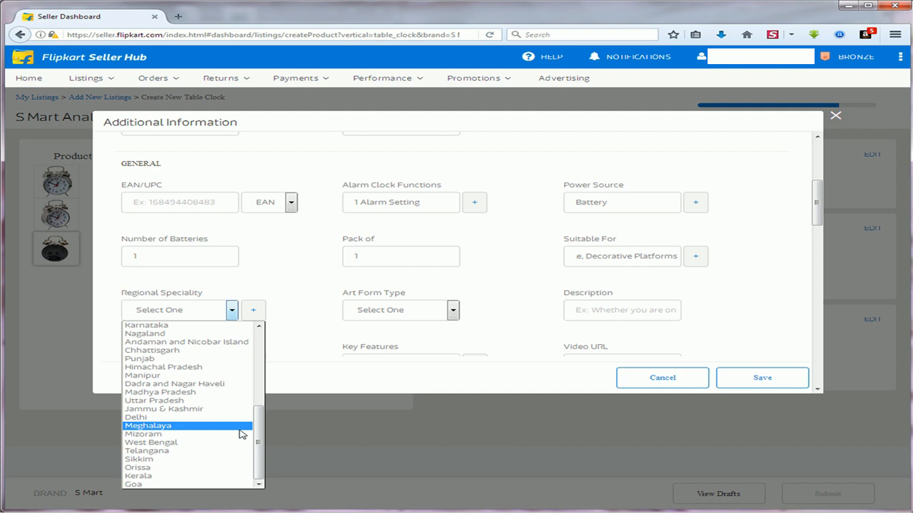
pyautogui.click(580, 278)
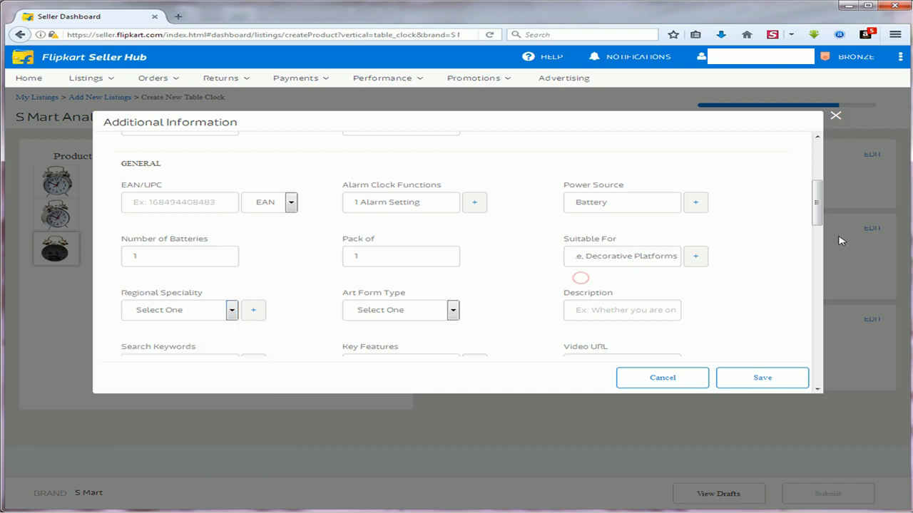
# - Paste the prepared product text ending in "Too To Glow In Dark." as the clock's description
pyautogui.scroll(-3, 730, 216)
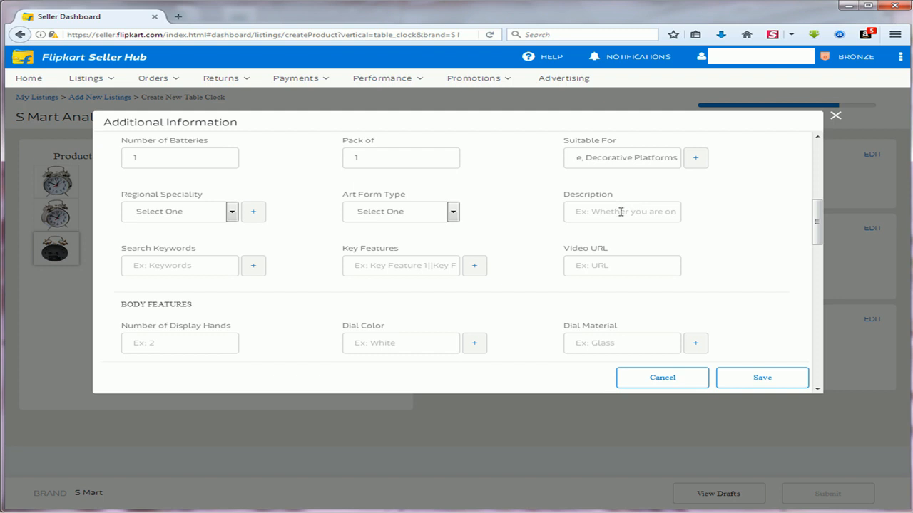
pyautogui.hotkey('ctrl', 'v')
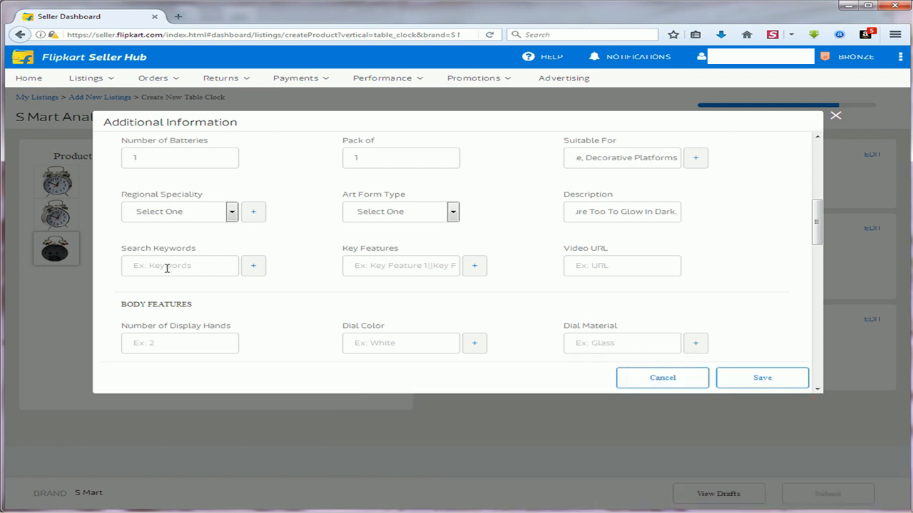
# - For the search keywords, look up alarm clock on the Flipkart store and choose the suggestion "alarm clock with bells"
pyautogui.click(164, 267)
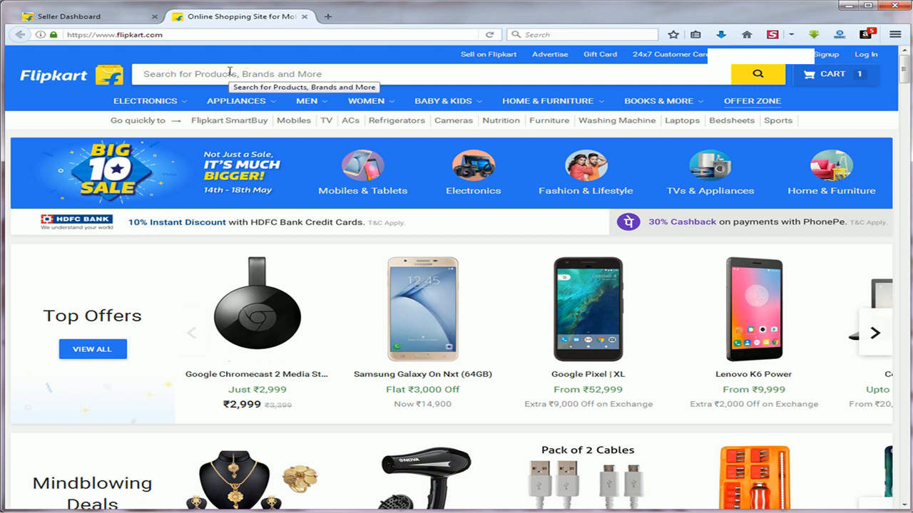
pyautogui.write('alarm cl')
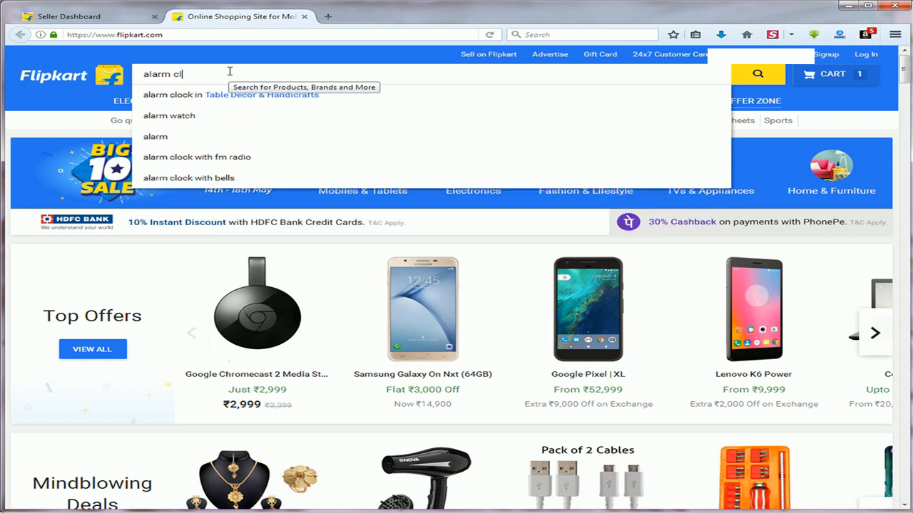
pyautogui.write('ock')
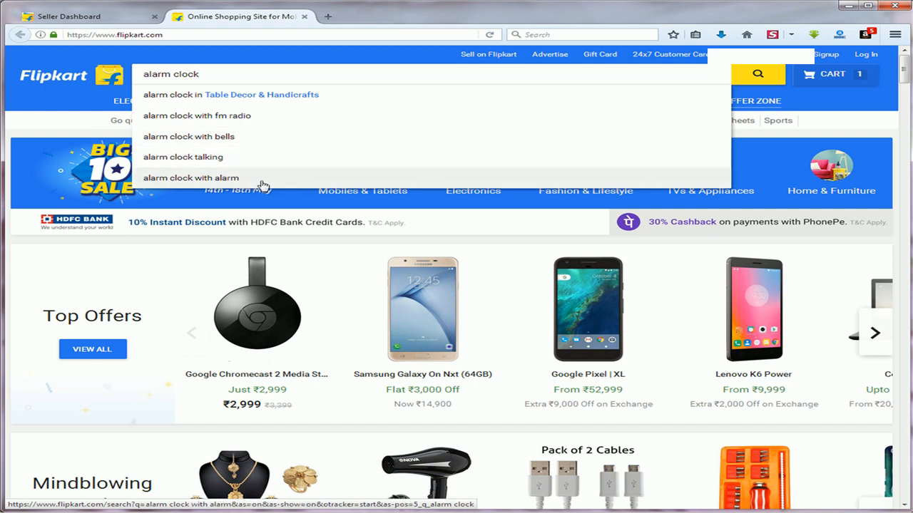
pyautogui.click(251, 135)
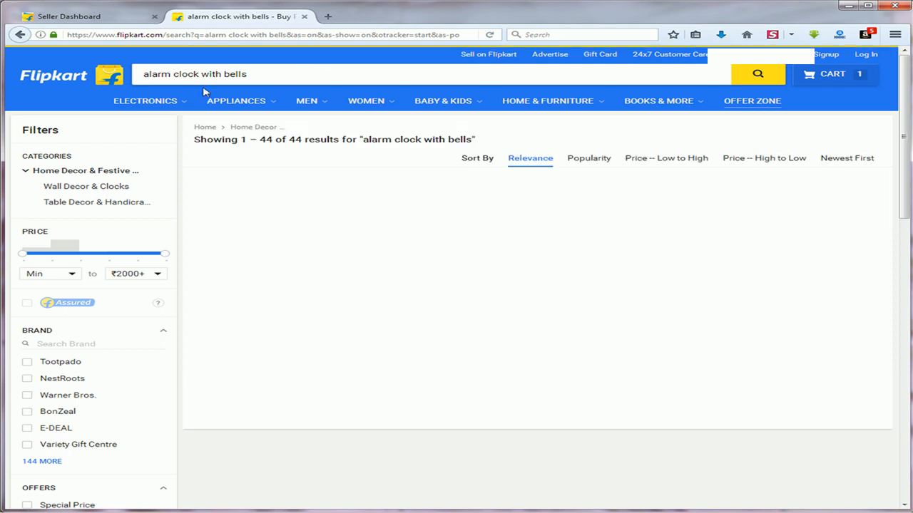
# - Copy "alarm clock with bells" from the store search into the listing's search keywords and append "alarm clocks", separated by commas
pyautogui.moveTo(254, 75); pyautogui.dragTo(143, 79)
pyautogui.hotkey('ctrl', 'c')
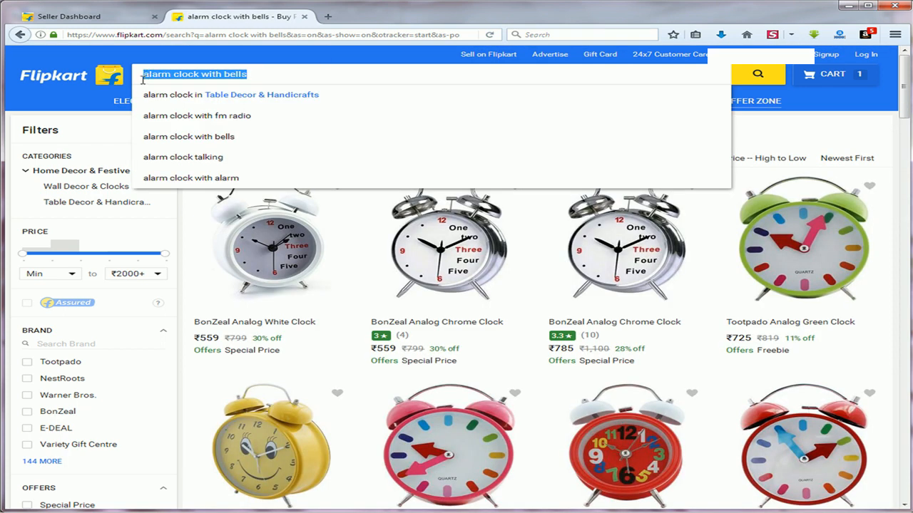
pyautogui.click(44, 14)
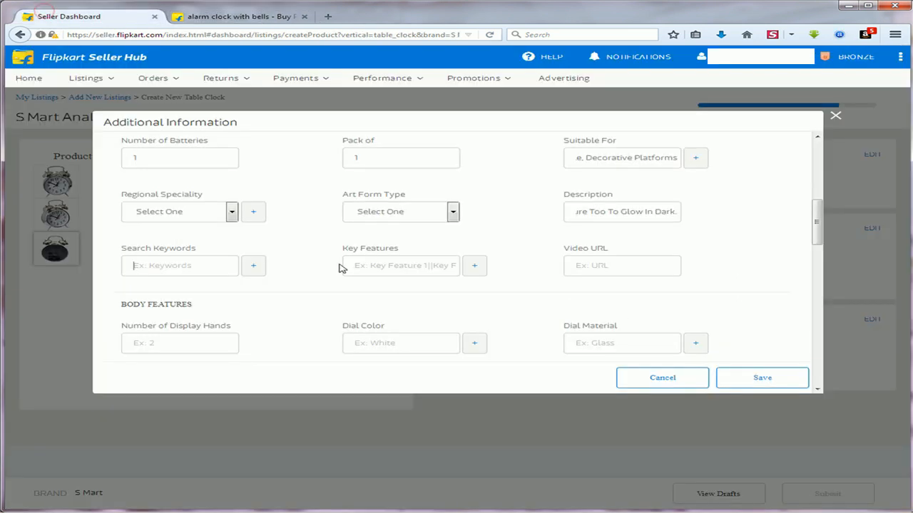
pyautogui.hotkey('ctrl', 'v')
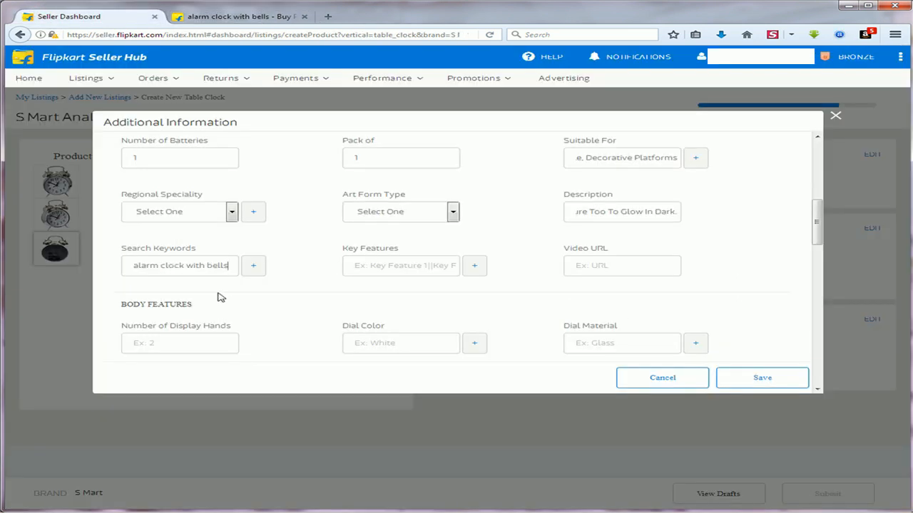
pyautogui.write(',alarm clocks,')
# - Choose the store's suggested search "alarm clock talking" and add that phrase with a comma to the listing's search keywords
pyautogui.click(227, 16)
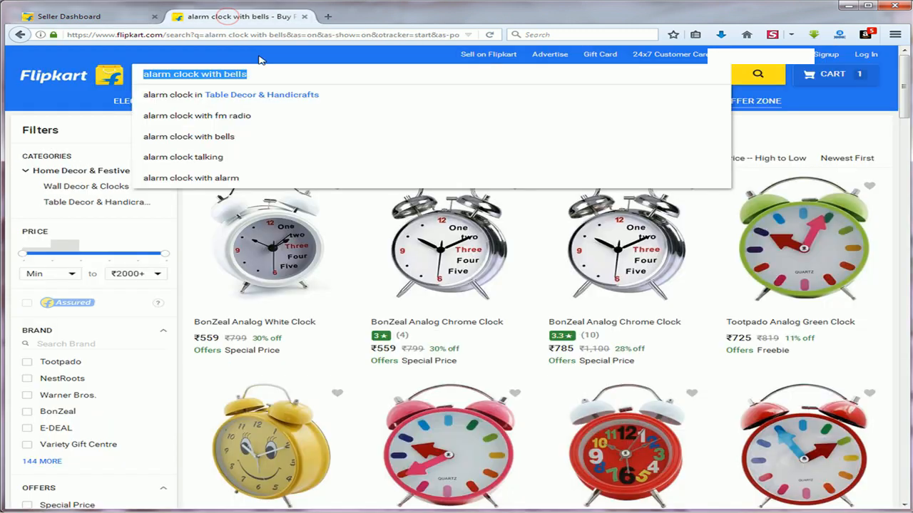
pyautogui.click(251, 159)
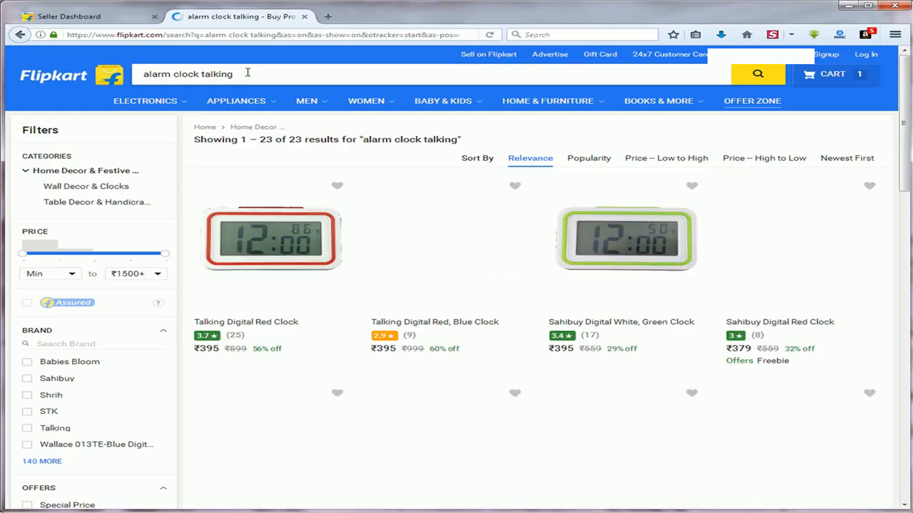
pyautogui.moveTo(249, 73); pyautogui.dragTo(108, 74)
pyautogui.hotkey('ctrl', 'c')
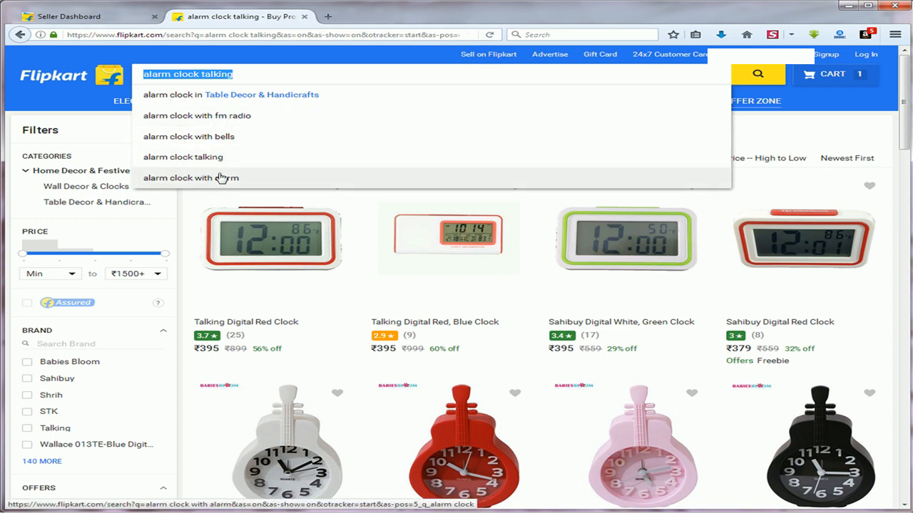
pyautogui.click(97, 15)
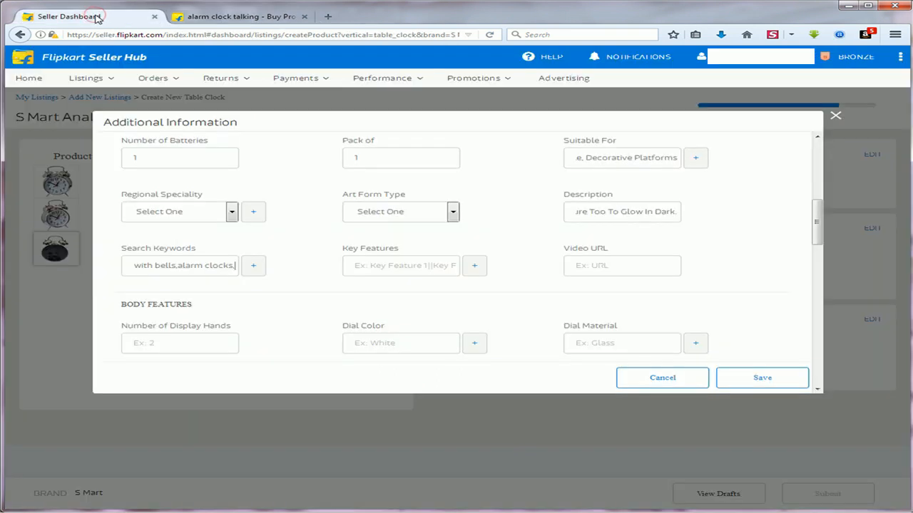
pyautogui.hotkey('ctrl', 'v')
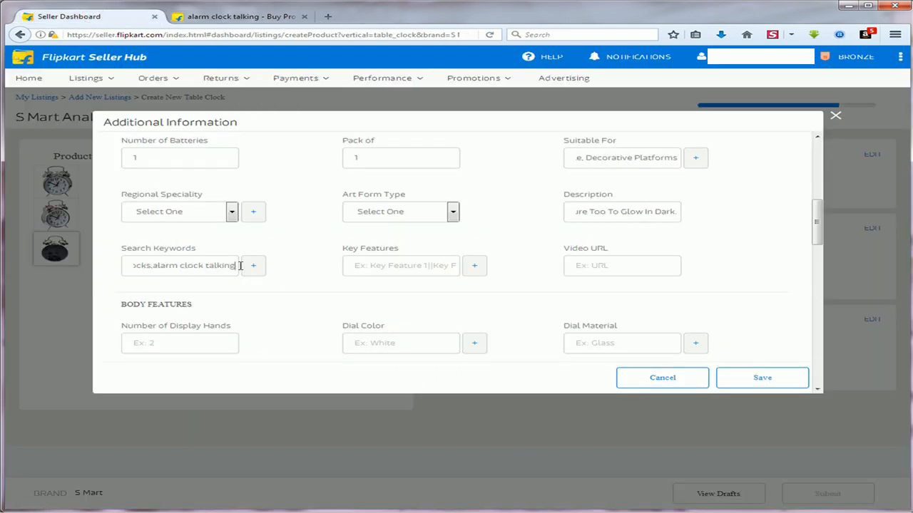
pyautogui.write(',')
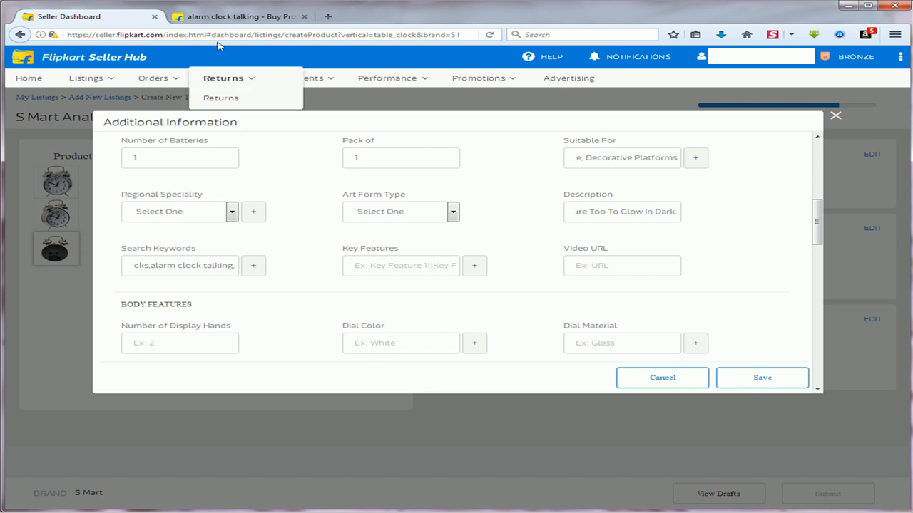
# - Choose the store's suggested search "alarm clock with alarm" and append that phrase to the listing's search keywords
pyautogui.click(226, 17)
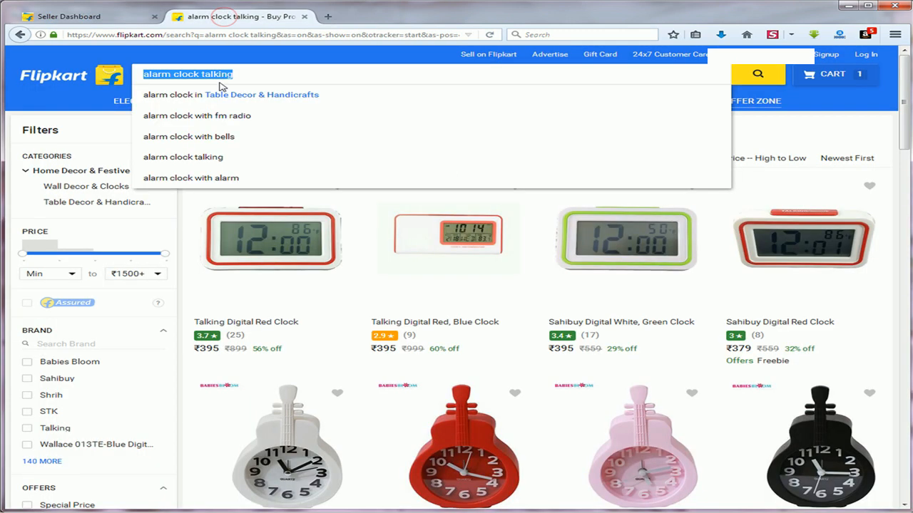
pyautogui.click(243, 179)
pyautogui.click(277, 74)
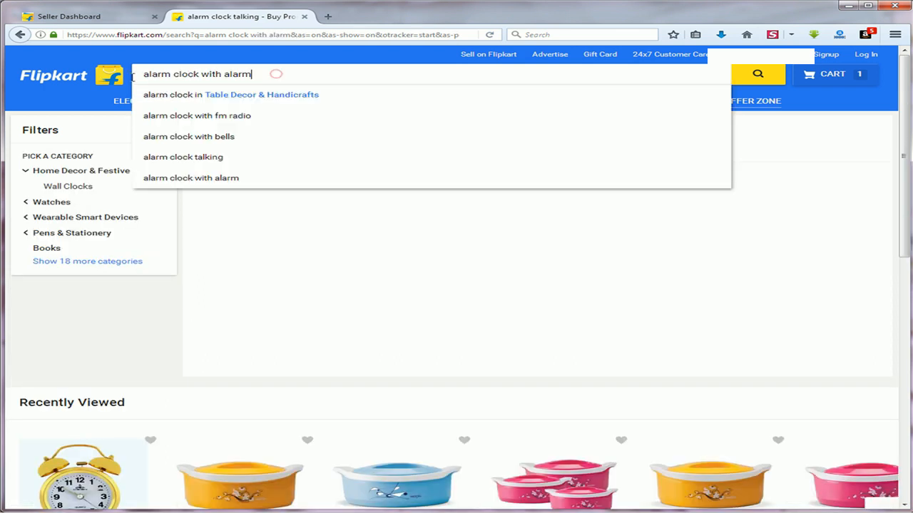
pyautogui.moveTo(276, 74); pyautogui.dragTo(132, 77)
pyautogui.hotkey('ctrl', 'c')
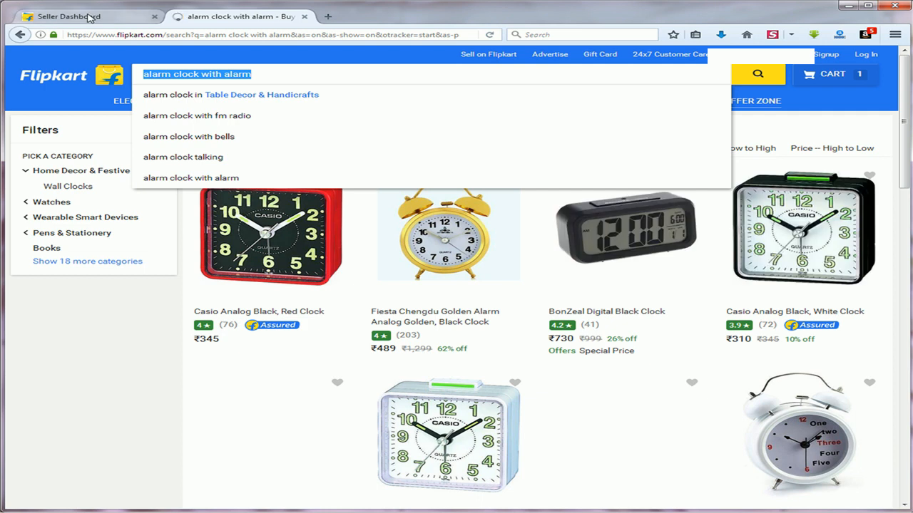
pyautogui.hotkey('ctrl', 'Tab')
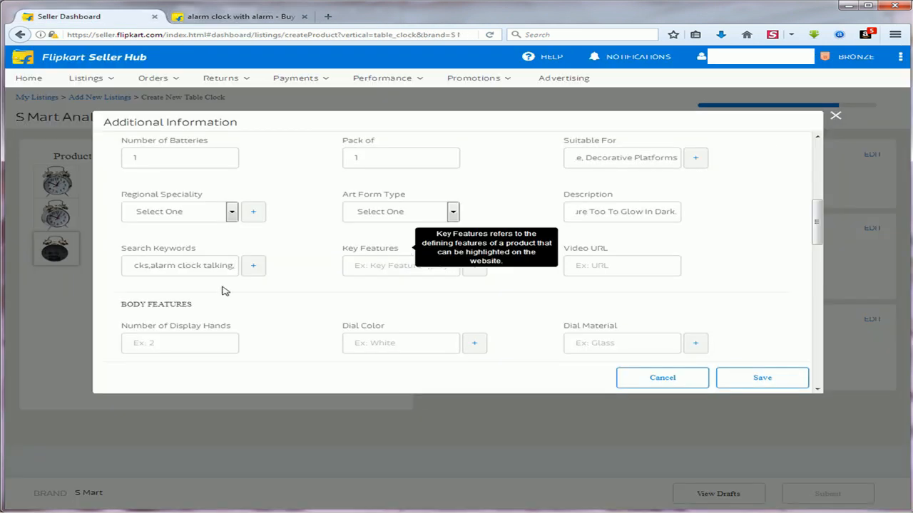
pyautogui.hotkey('ctrl', 'v')
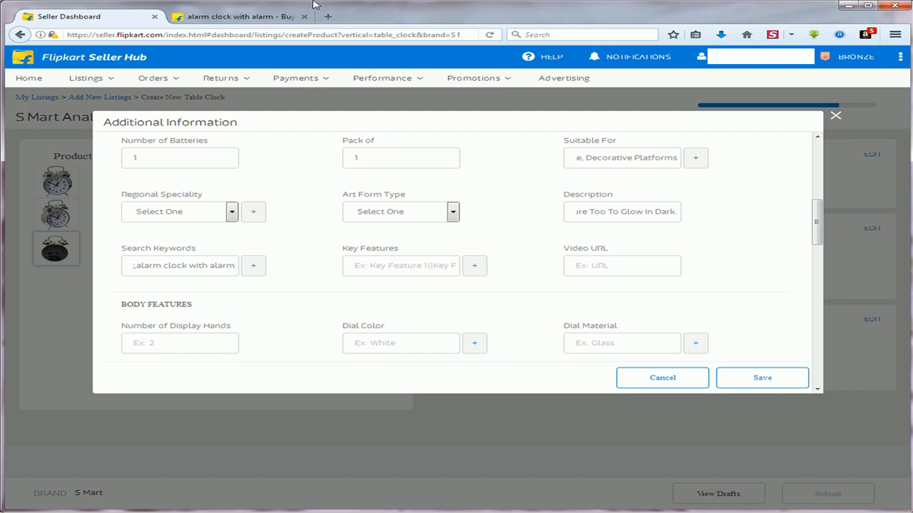
# - Consult the store's alarm clock search and enter "1 Battery operated" as the listing's third key feature, after Vintage Style
pyautogui.click(242, 16)
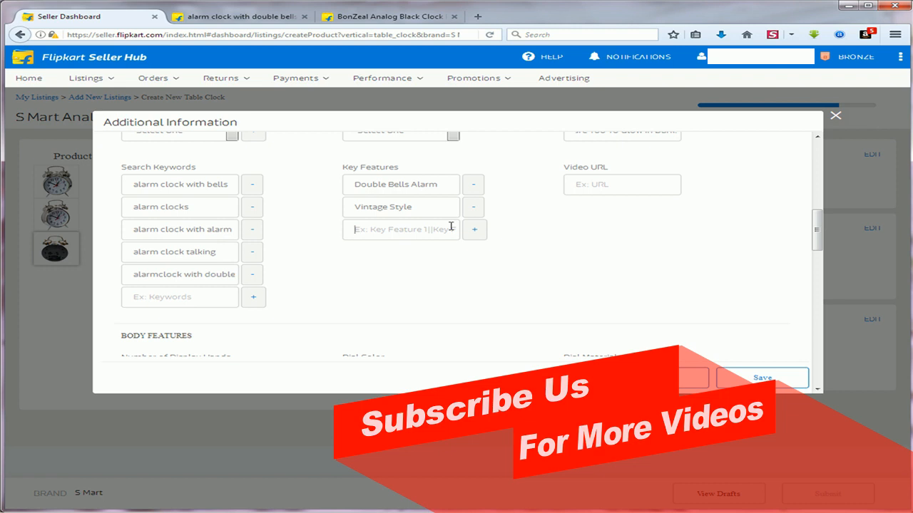
pyautogui.write('1 Battery operated')
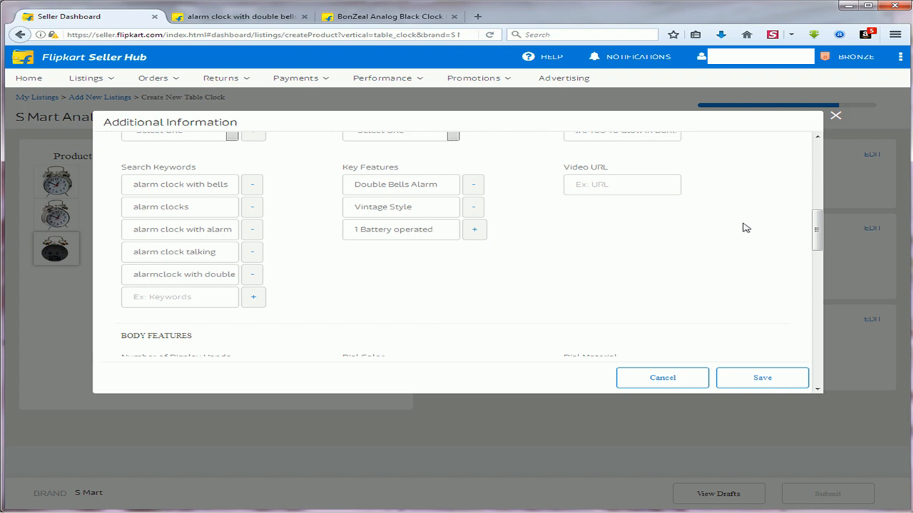
pyautogui.click(564, 246)
# - In the body features, set the dial color to White and the dial material to Glass
pyautogui.moveTo(817, 230); pyautogui.dragTo(849, 231)
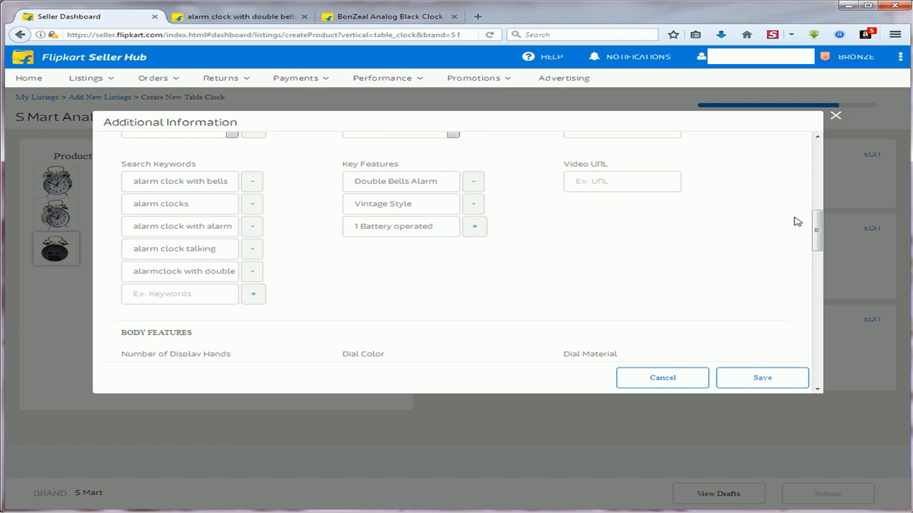
pyautogui.moveTo(818, 231); pyautogui.dragTo(819, 257)
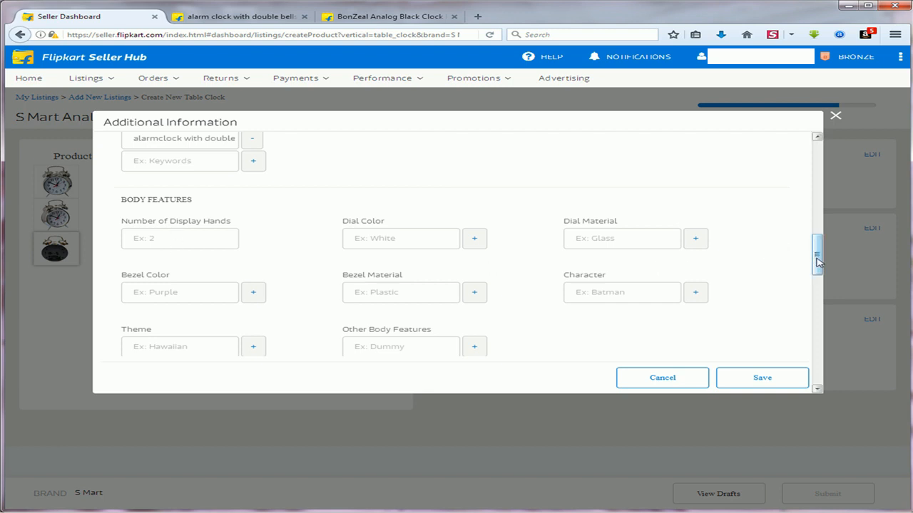
pyautogui.scroll(-1, 818, 262)
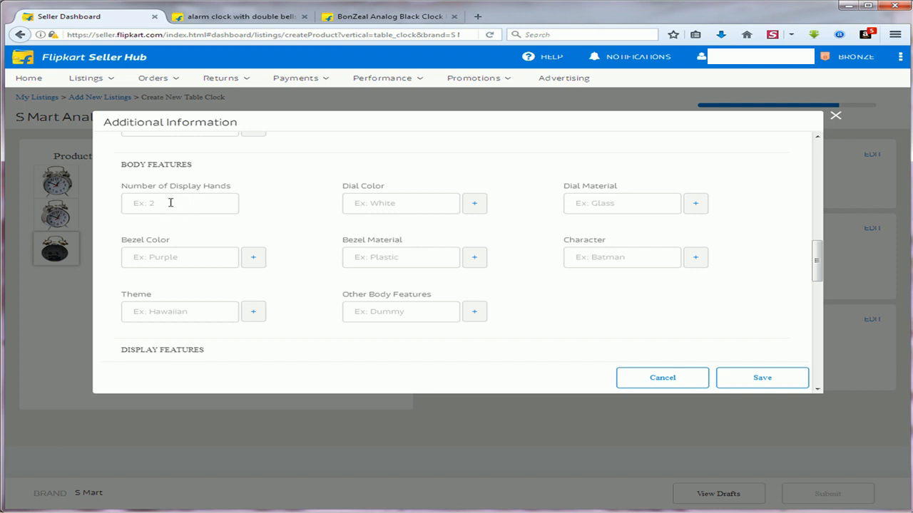
pyautogui.click(384, 203)
pyautogui.click(639, 207)
pyautogui.click(389, 199)
pyautogui.write('White')
pyautogui.click(648, 205)
pyautogui.write('Glass')
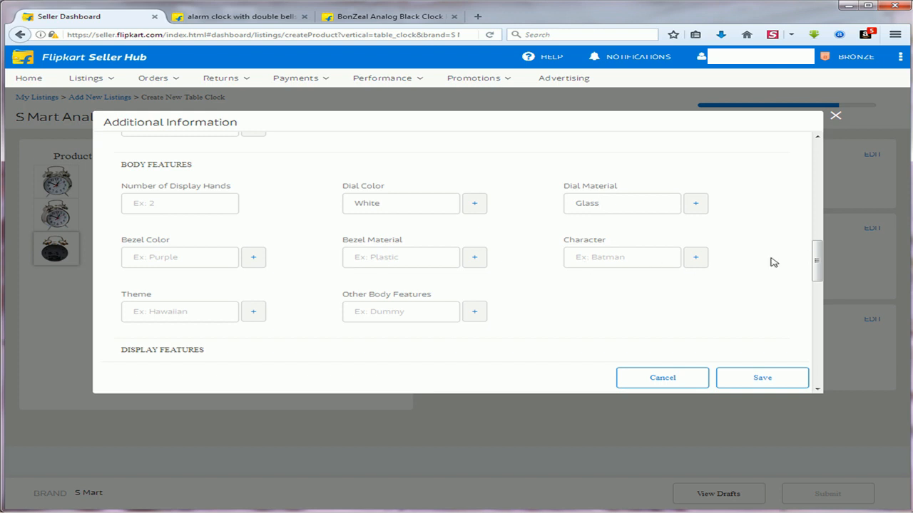
# - In the dimensions section of the additional information, set the clock's diameter to 6
pyautogui.moveTo(818, 258); pyautogui.dragTo(820, 264)
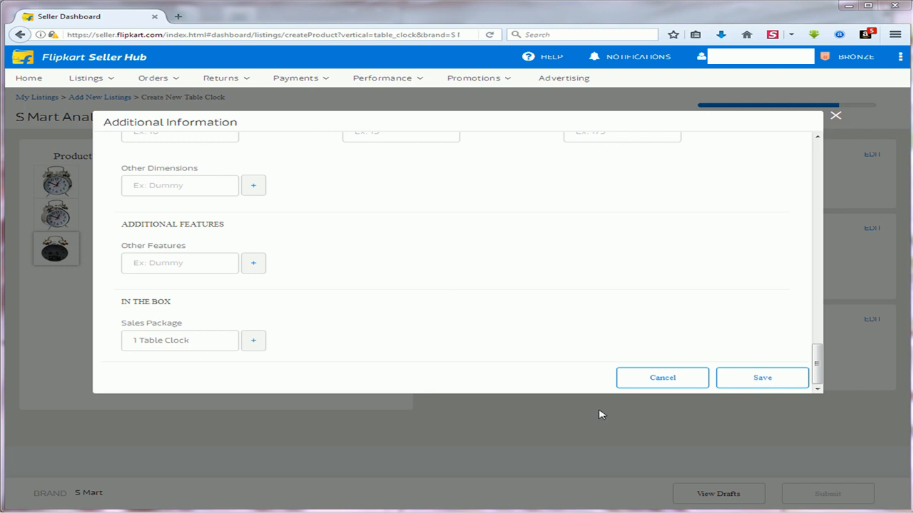
pyautogui.moveTo(818, 364); pyautogui.dragTo(810, 350)
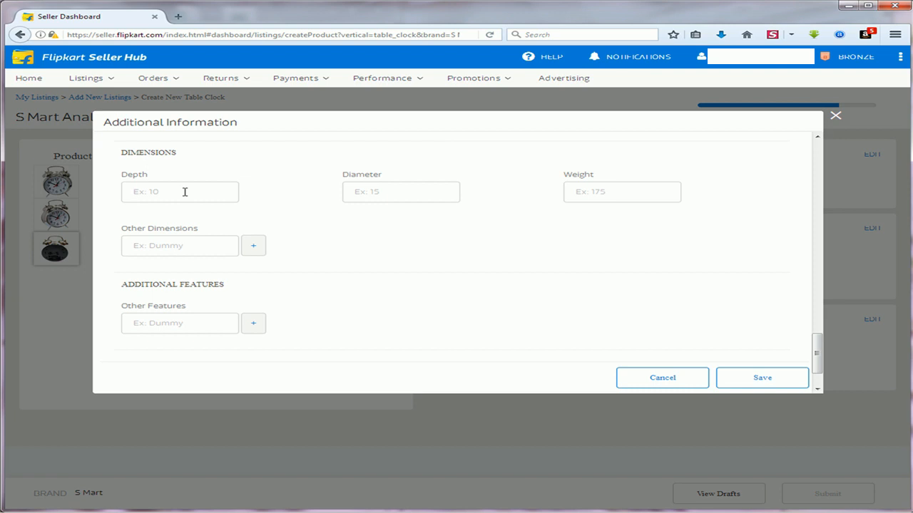
pyautogui.click(405, 195)
pyautogui.write('6')
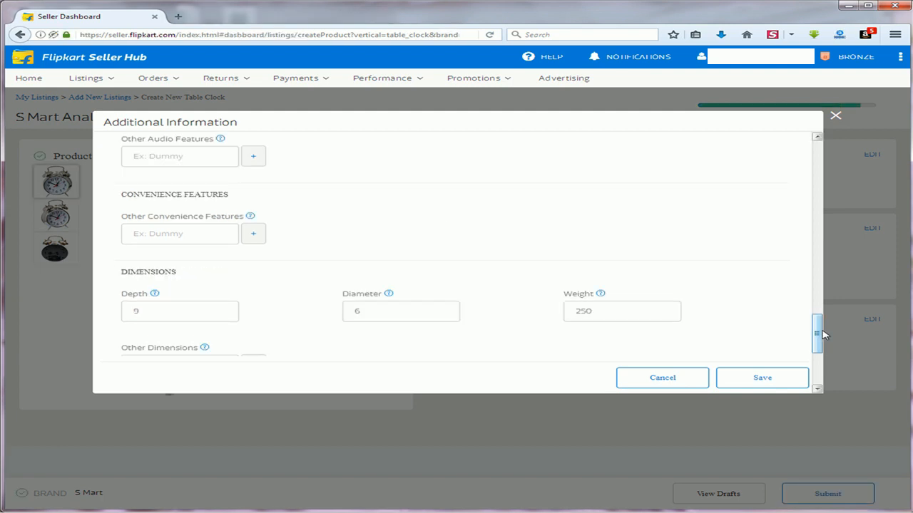
# - Save the additional information and submit the S Mart Analog Silver Clock listing
pyautogui.moveTo(813, 340); pyautogui.dragTo(817, 354)
pyautogui.click(760, 378)
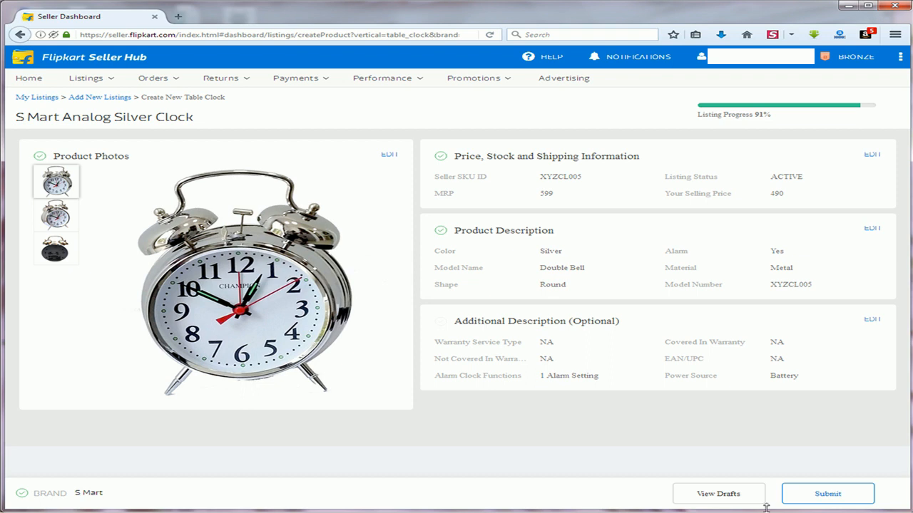
pyautogui.click(828, 495)
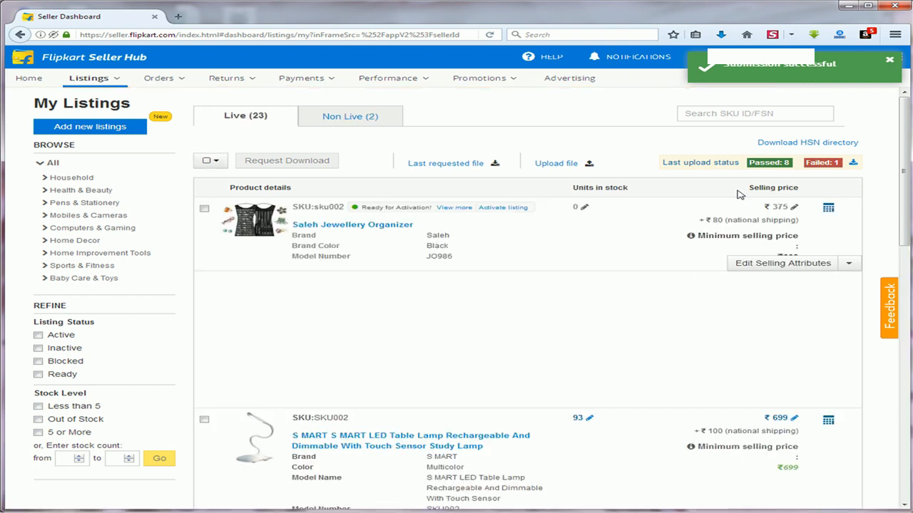
# - Check the QC Pending group of the non-live listings and look through the live listings for the submitted clock
pyautogui.click(351, 118)
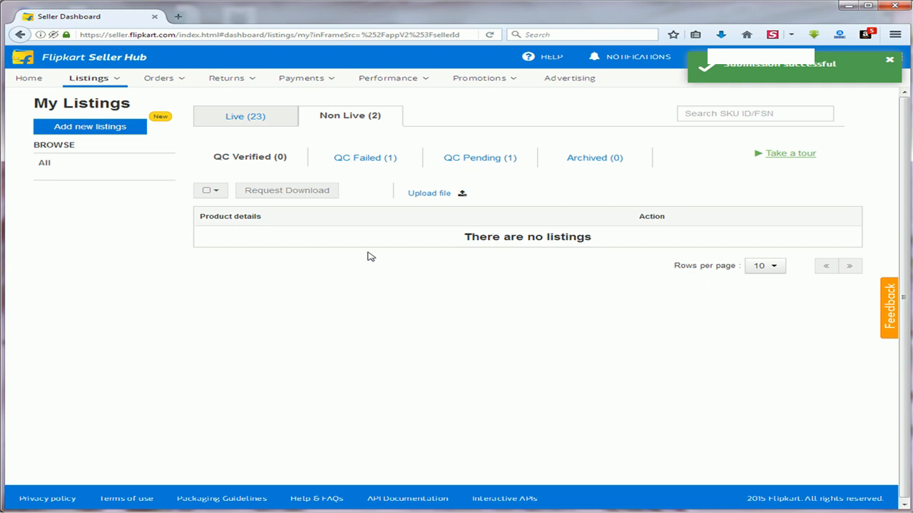
pyautogui.click(491, 165)
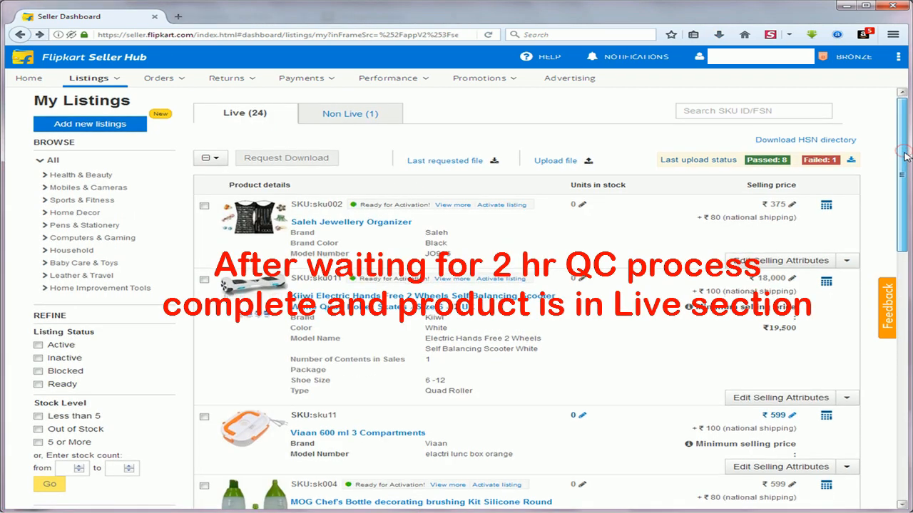
pyautogui.scroll(-5, 904, 155)
pyautogui.scroll(-10, 863, 397)
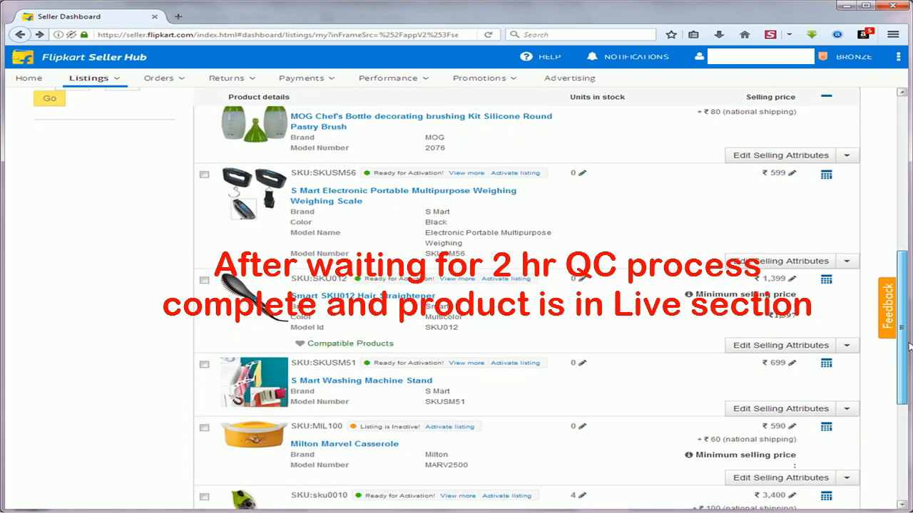